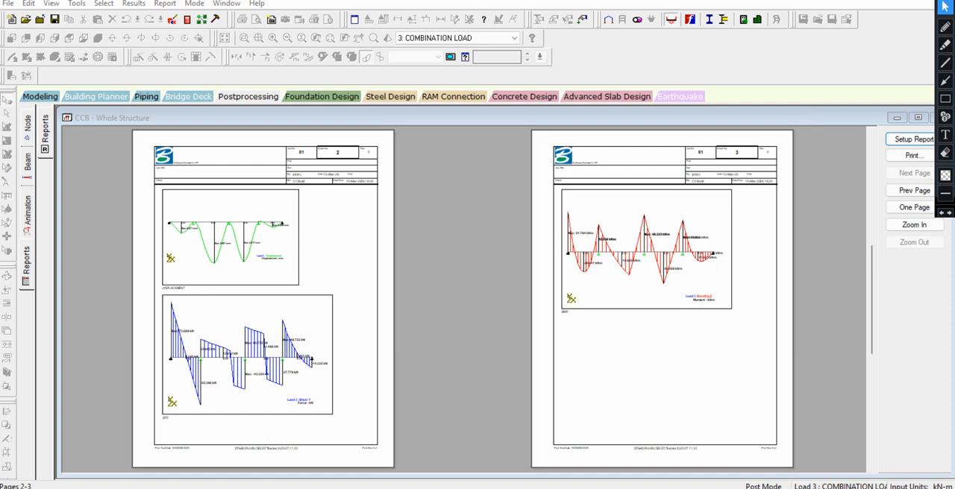
# Return to the beam model in modeling mode and open concrete design with IS456 as the current code
pyautogui.click(39, 96)
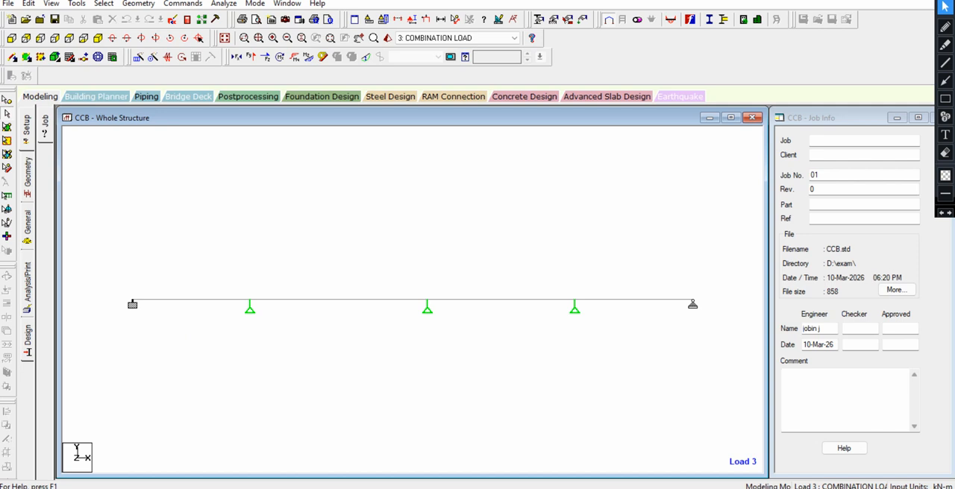
pyautogui.press('super+plus')
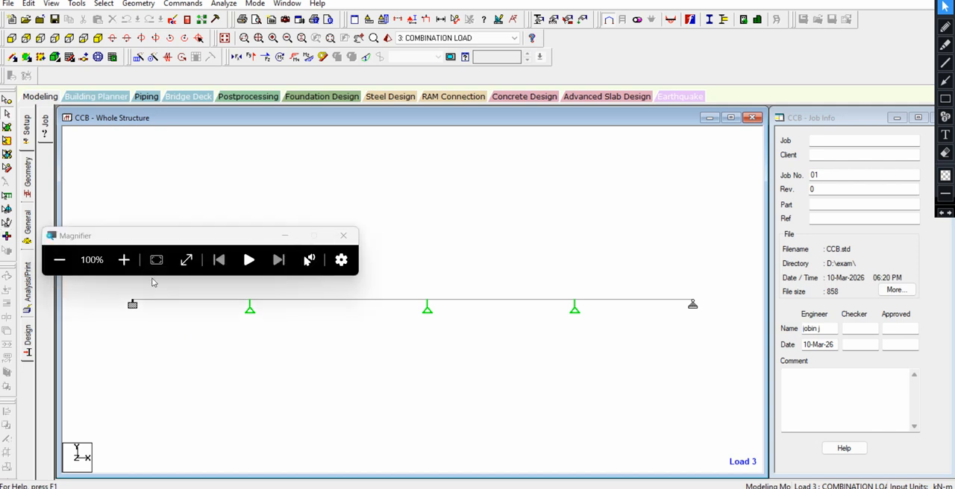
pyautogui.click(123, 259)
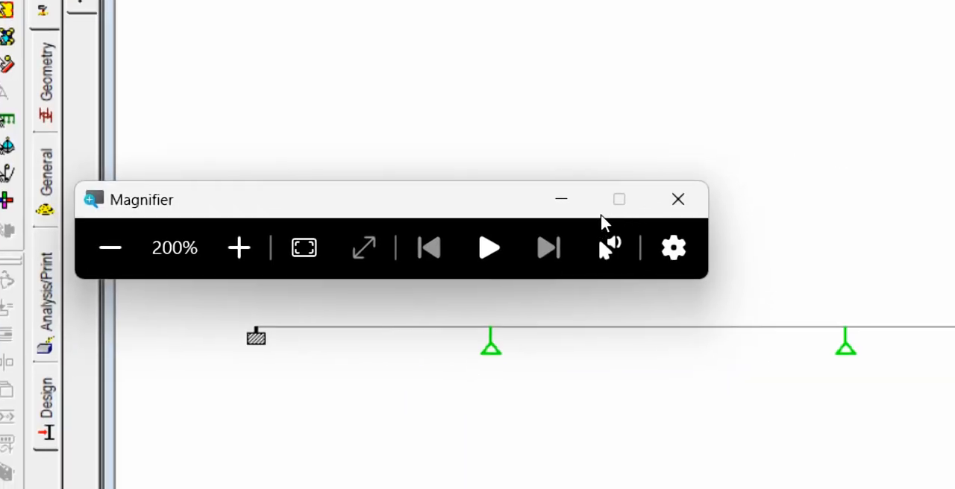
pyautogui.click(560, 203)
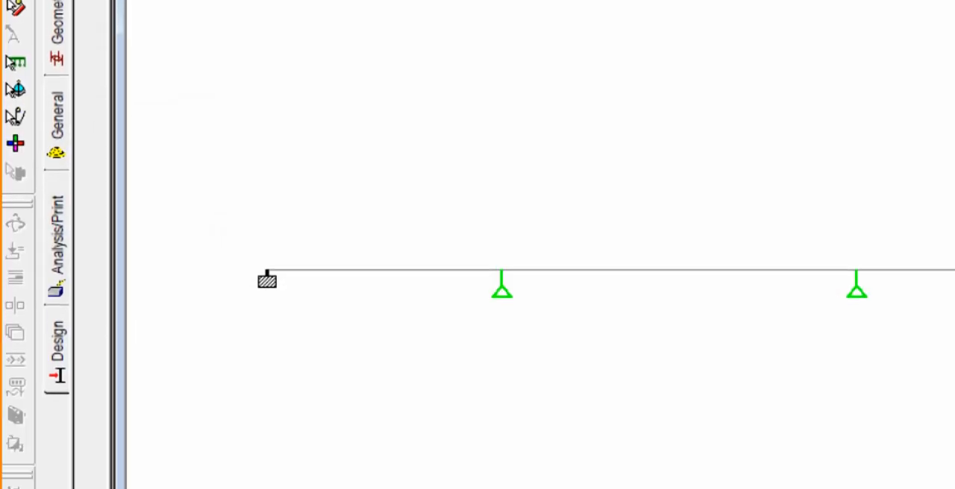
pyautogui.click(58, 342)
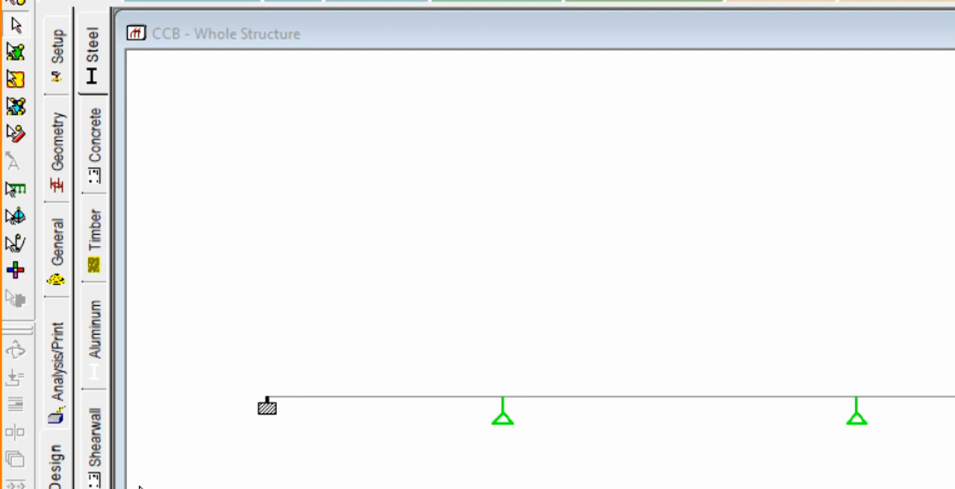
pyautogui.click(95, 142)
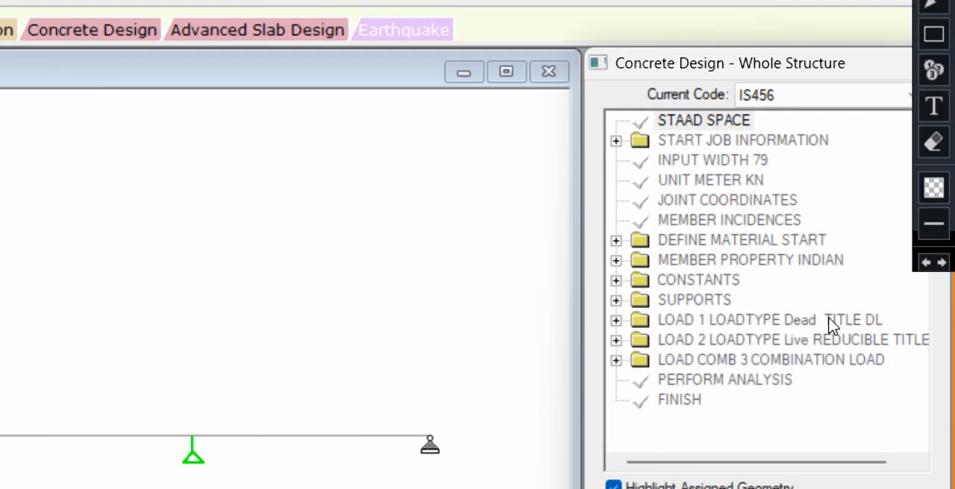
pyautogui.click(819, 105)
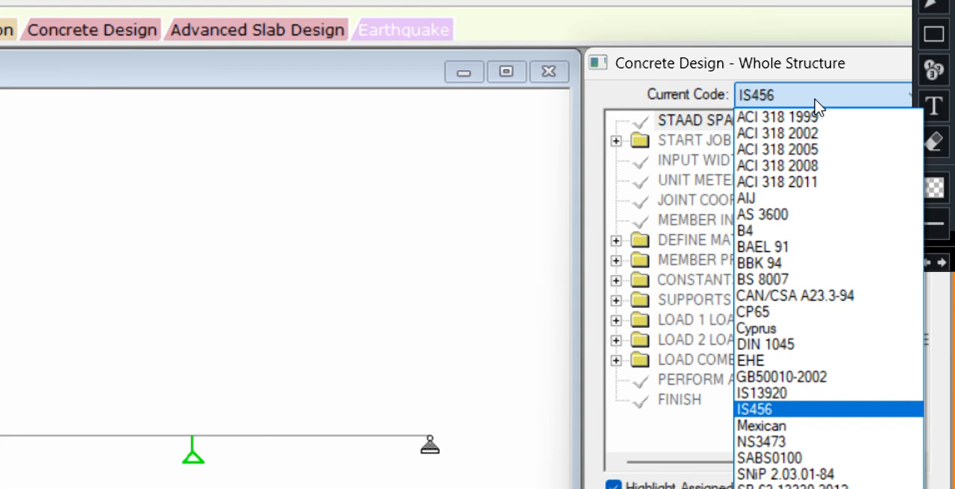
pyautogui.click(781, 409)
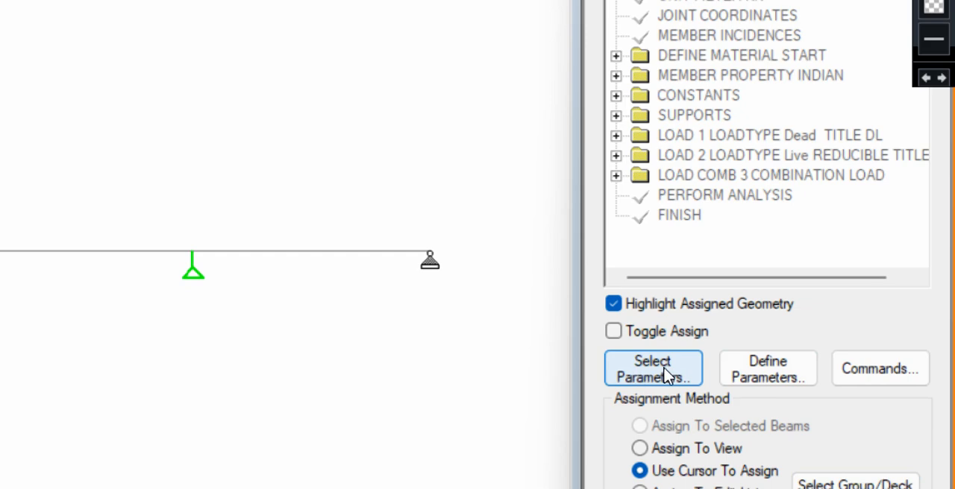
# Clear the selected design parameters, transfer all available ones back to the selected list, and accept the selection
pyautogui.click(668, 376)
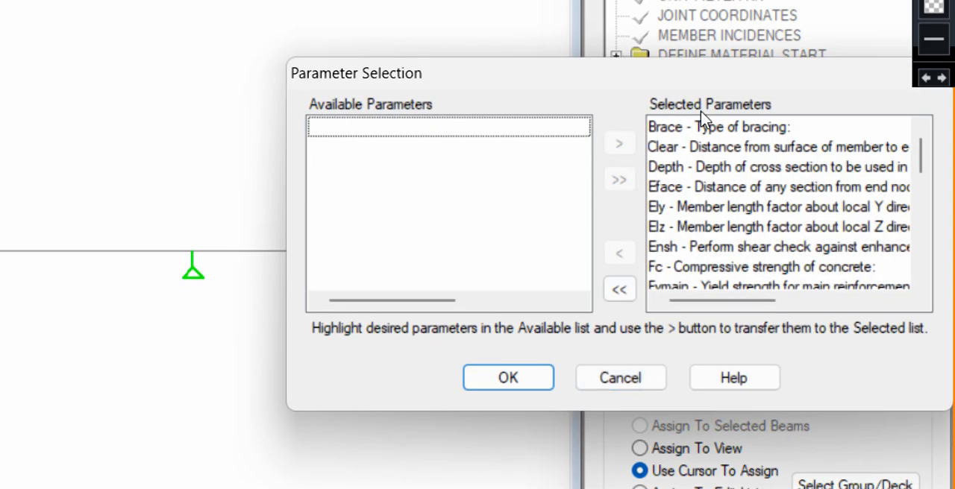
pyautogui.click(620, 289)
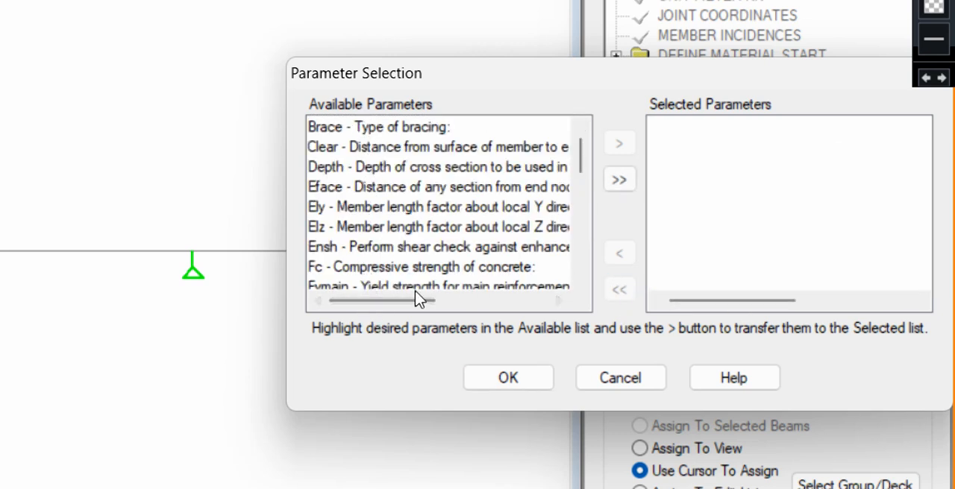
pyautogui.click(616, 186)
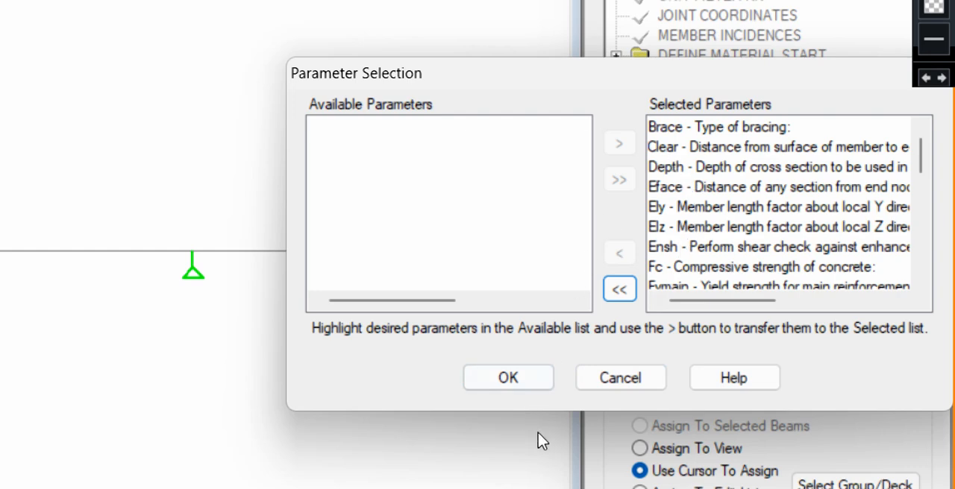
pyautogui.click(509, 379)
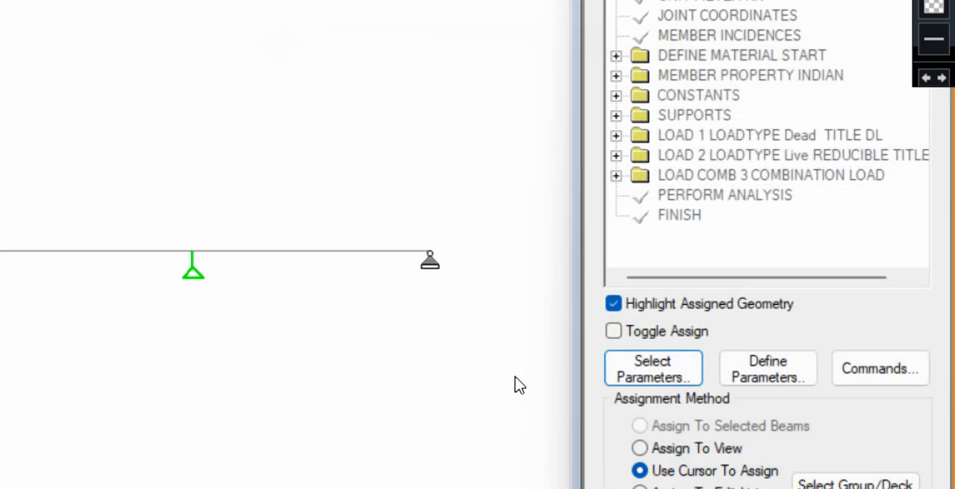
# Start defining the design parameters and set the CLEAR distance to the outermost reinforcement to 0.03 m
pyautogui.click(754, 373)
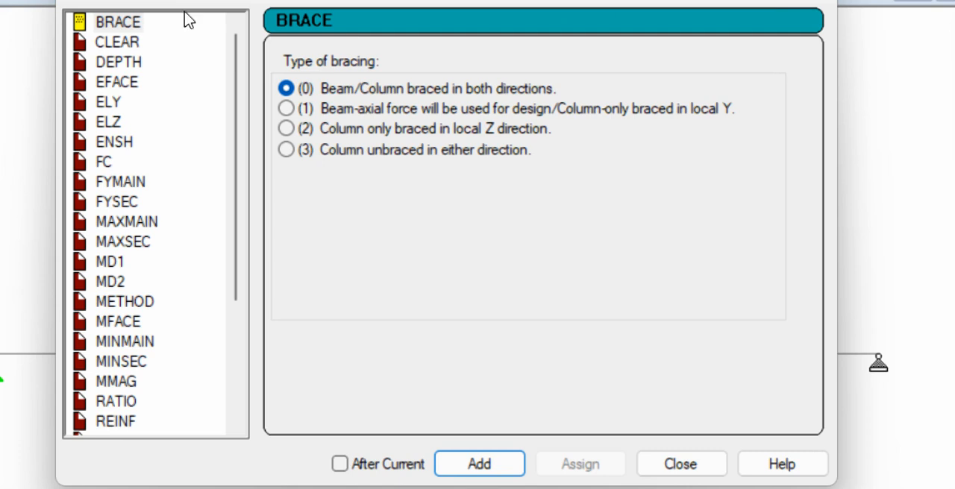
pyautogui.click(110, 46)
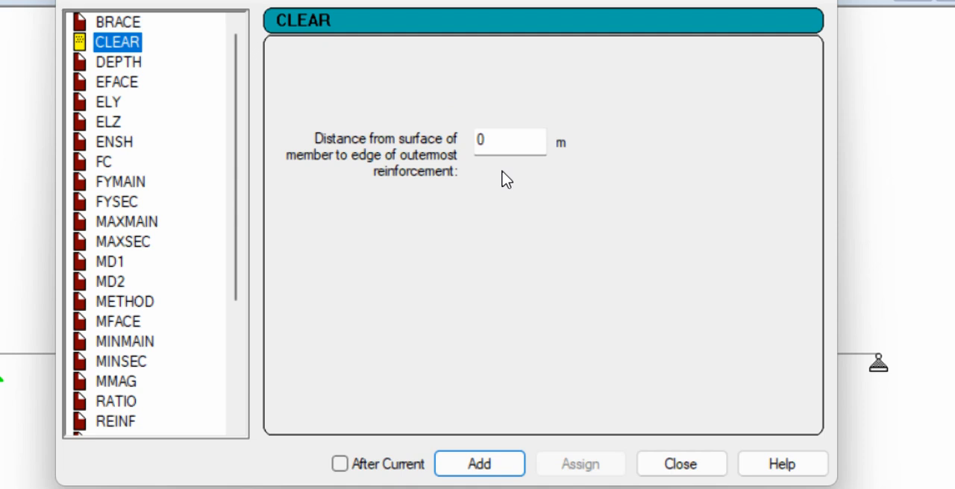
pyautogui.click(504, 139)
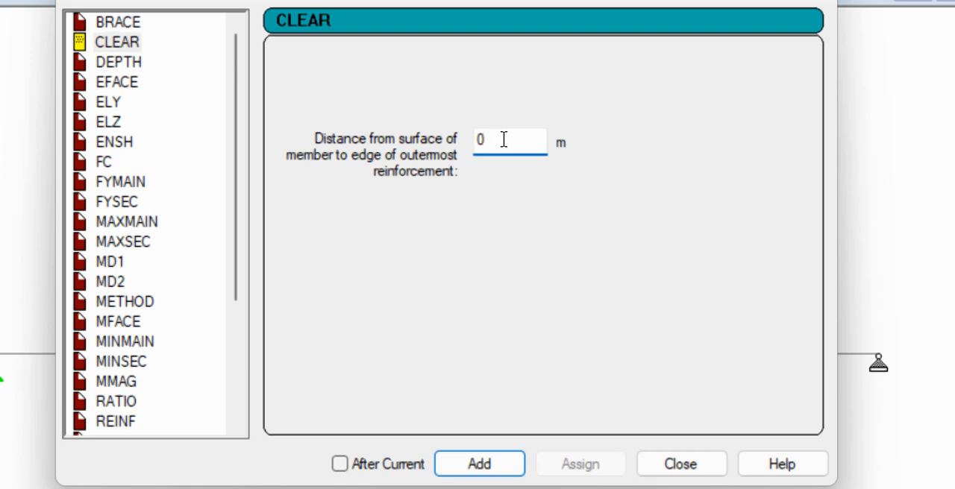
pyautogui.write('.')
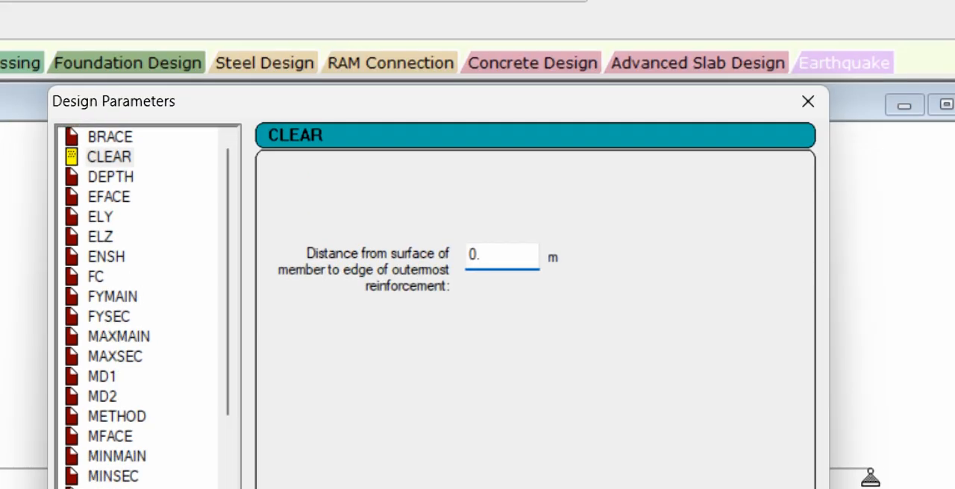
pyautogui.write('03')
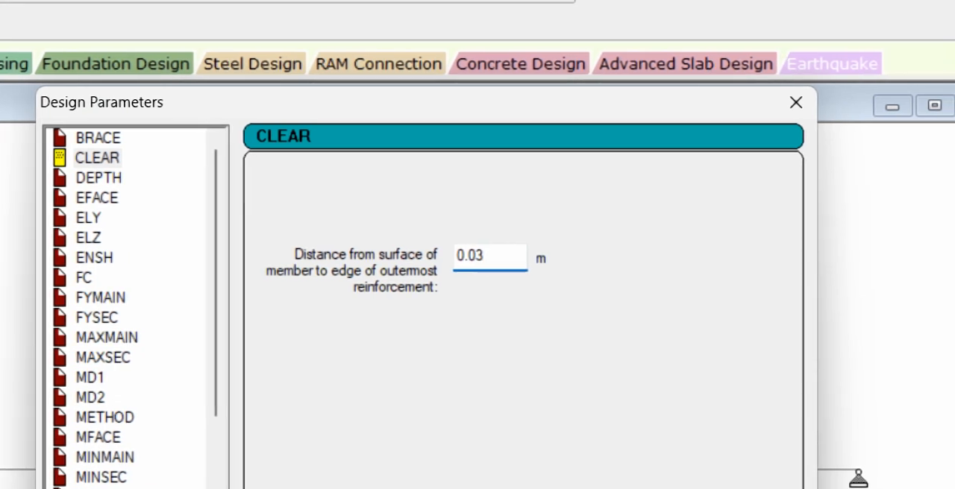
# Set the concrete compressive strength FC to 25000 kN/m2 and add both the FC and the 0.03 m CLEAR parameters
pyautogui.click(88, 280)
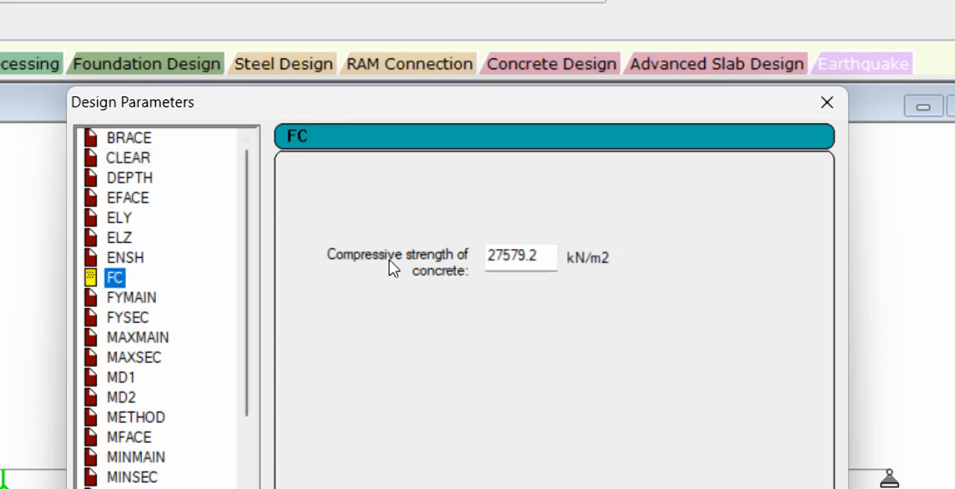
pyautogui.click(550, 254)
pyautogui.moveTo(550, 254); pyautogui.dragTo(456, 251)
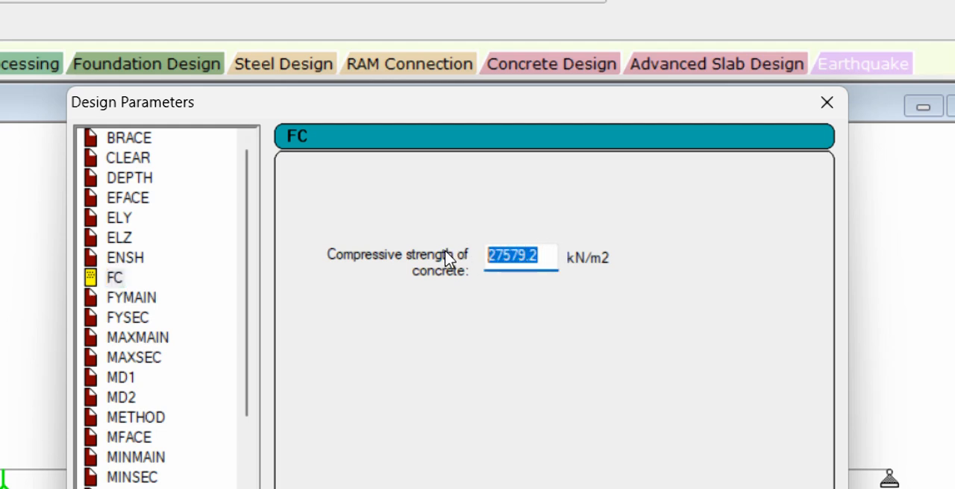
pyautogui.write('25')
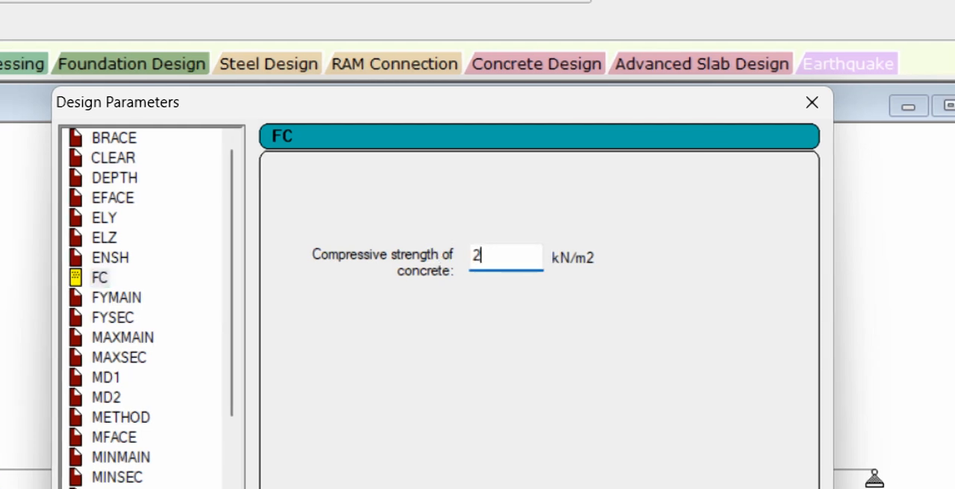
pyautogui.write('000')
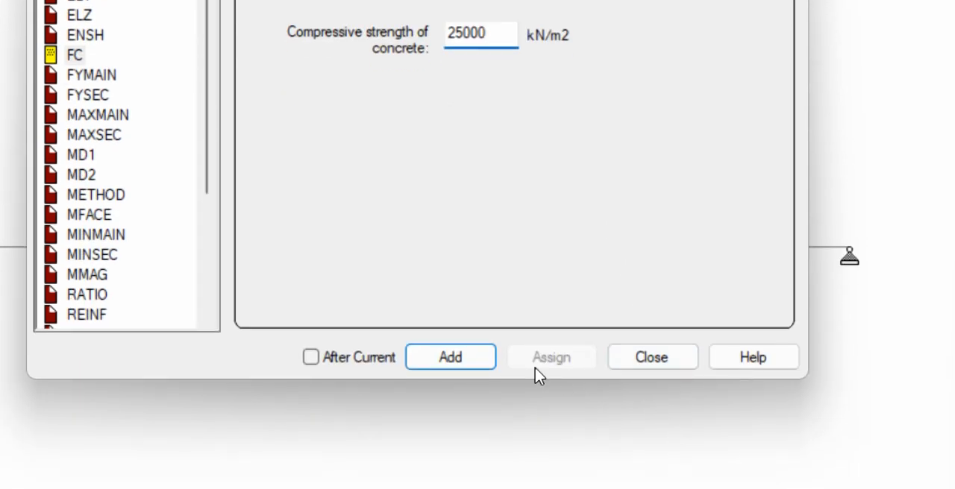
pyautogui.click(432, 360)
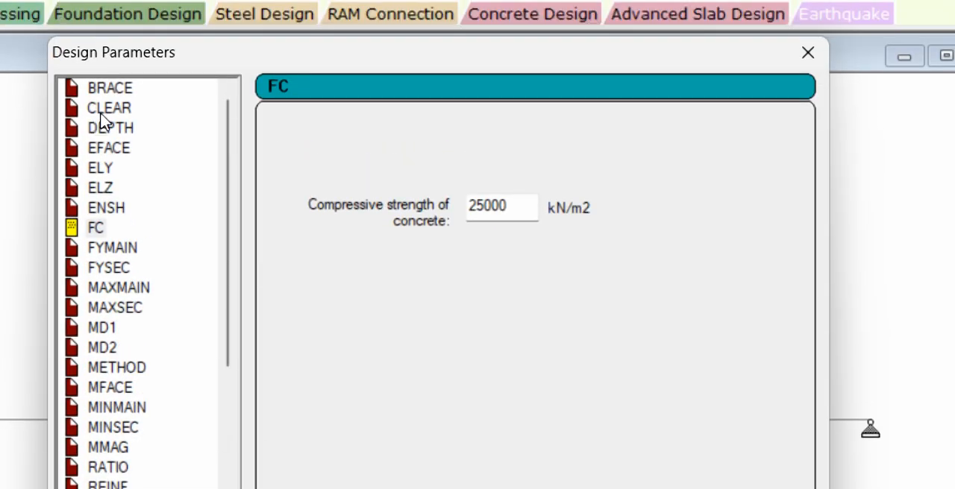
pyautogui.click(101, 114)
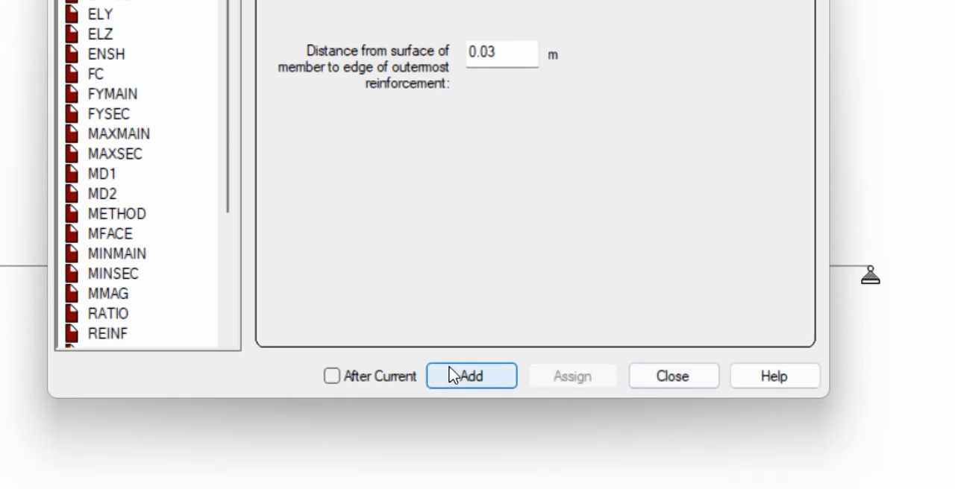
pyautogui.click(452, 376)
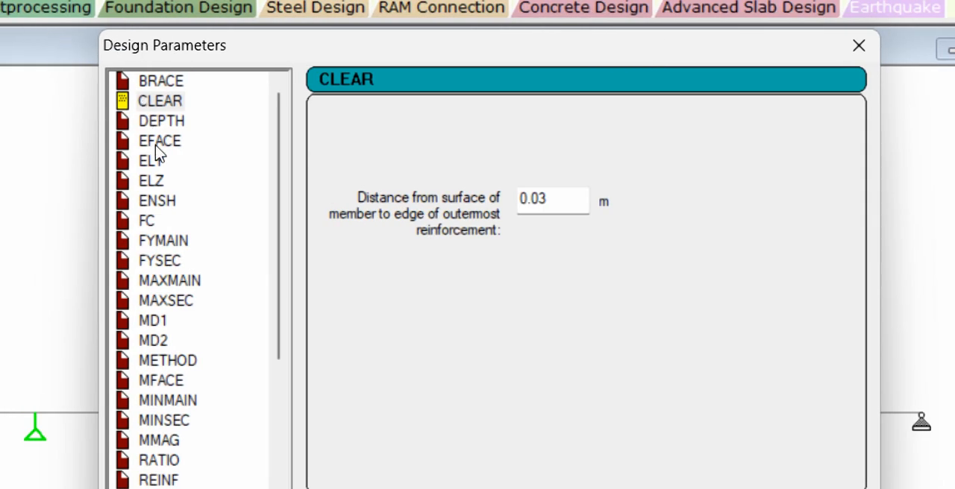
# Add the FYMAIN parameter with a main reinforcement yield strength of 500000 kN/m2
pyautogui.click(148, 221)
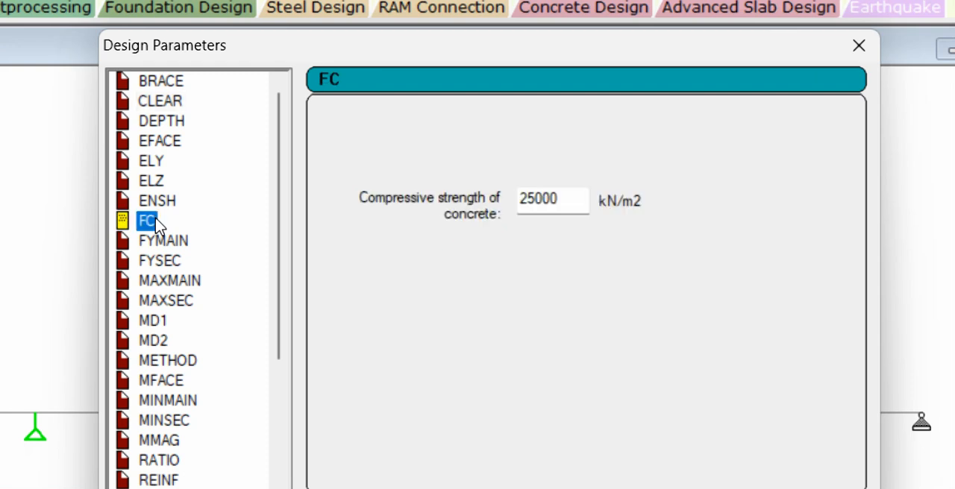
pyautogui.click(157, 242)
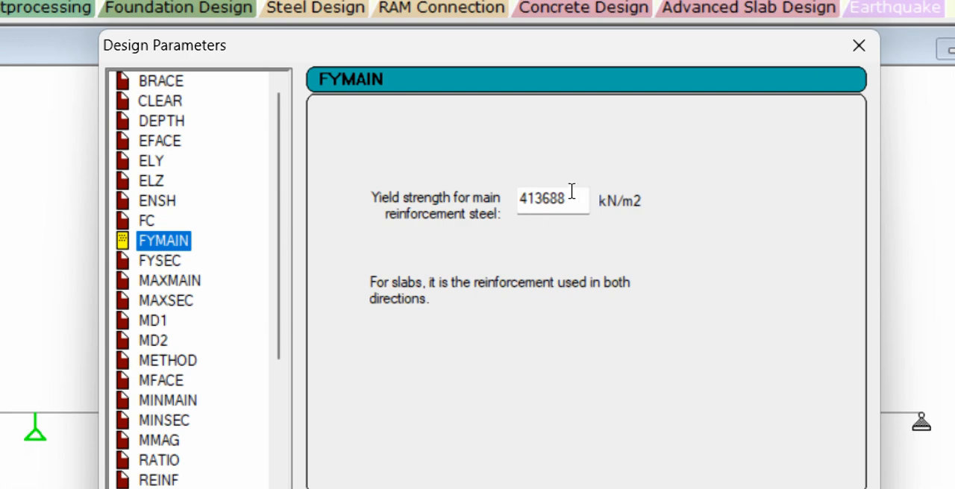
pyautogui.moveTo(570, 194); pyautogui.dragTo(495, 191)
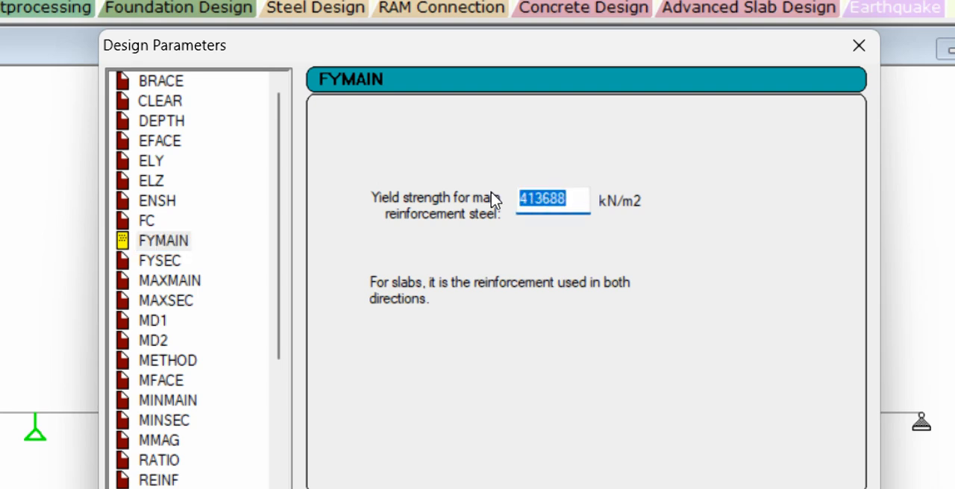
pyautogui.write('500')
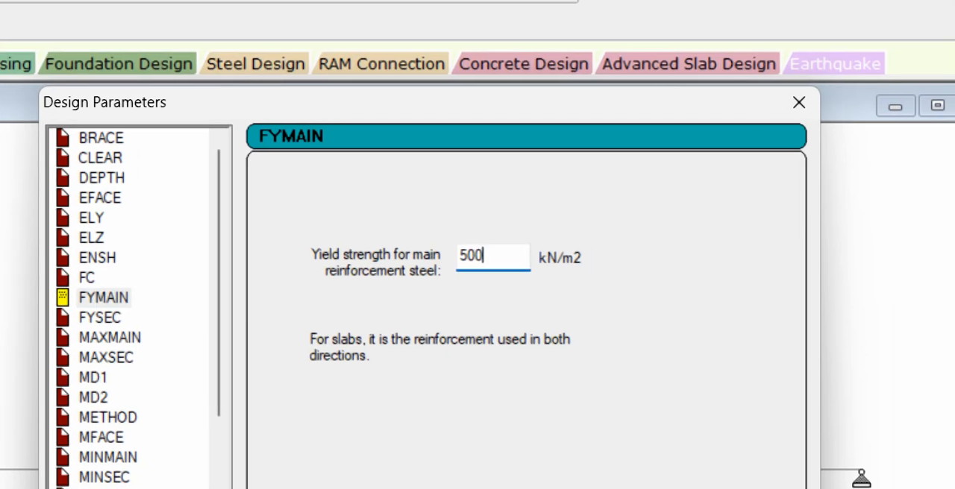
pyautogui.write('000')
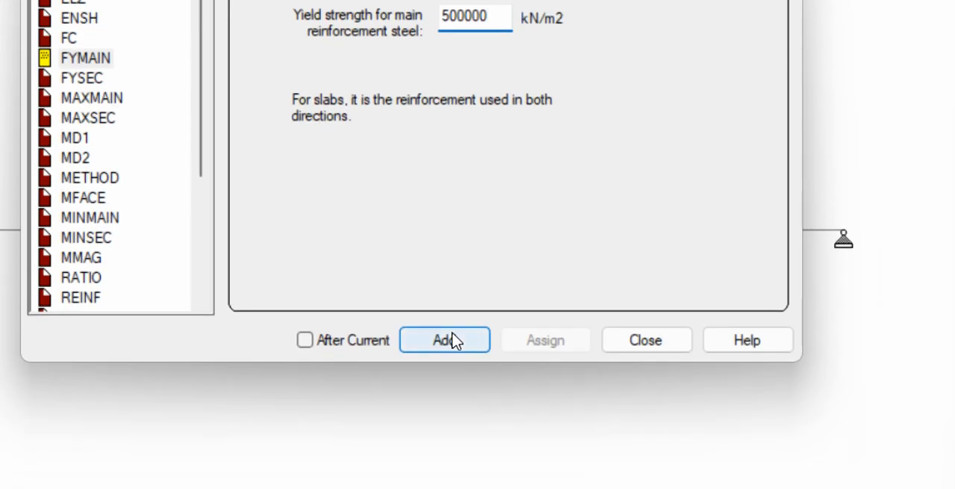
pyautogui.click(450, 340)
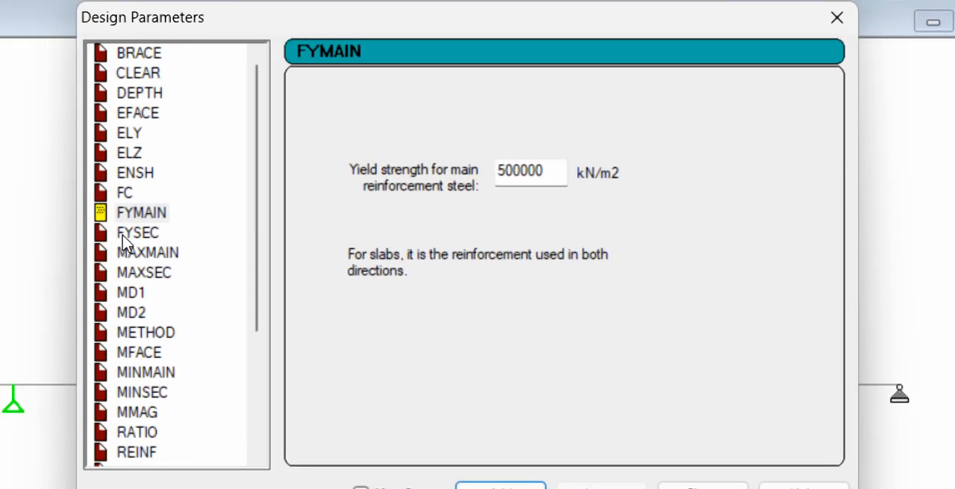
# Add the FYSEC parameter with a shear reinforcement yield strength of 500000 kN/m2
pyautogui.click(126, 236)
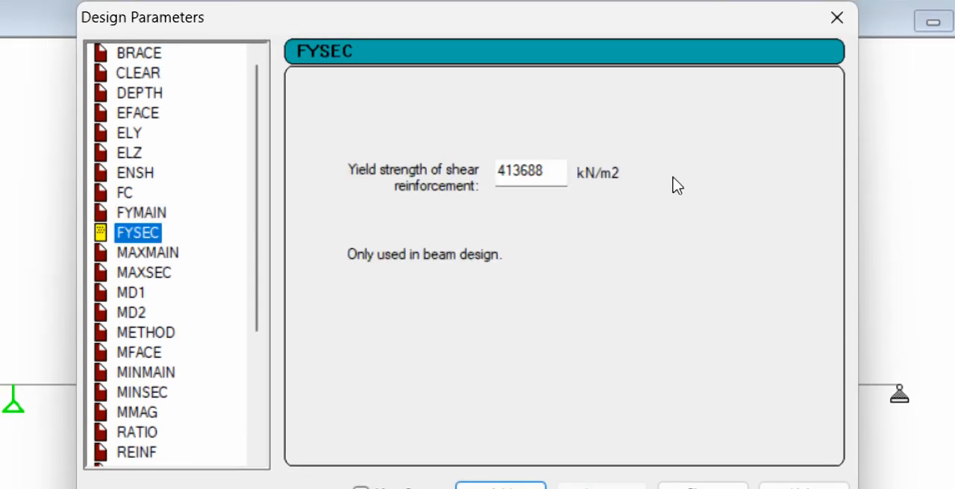
pyautogui.moveTo(556, 177); pyautogui.dragTo(405, 198)
pyautogui.write('500')
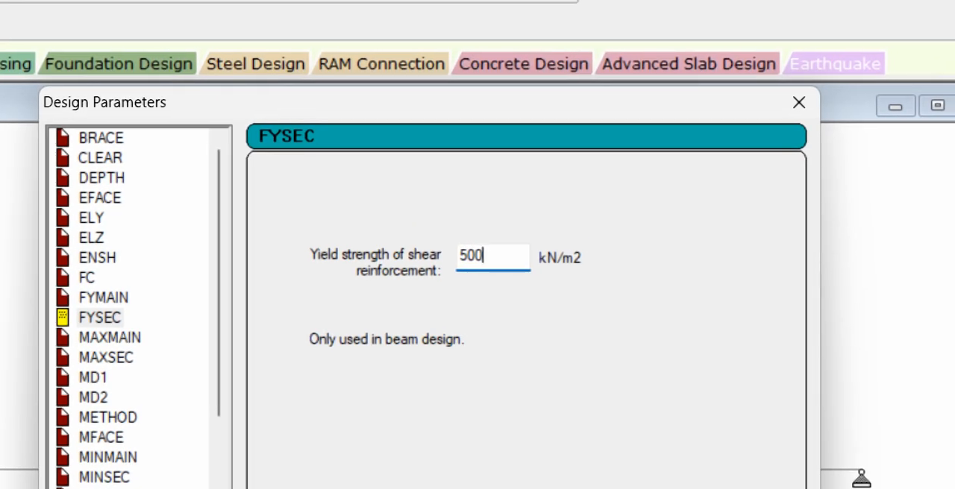
pyautogui.write('000')
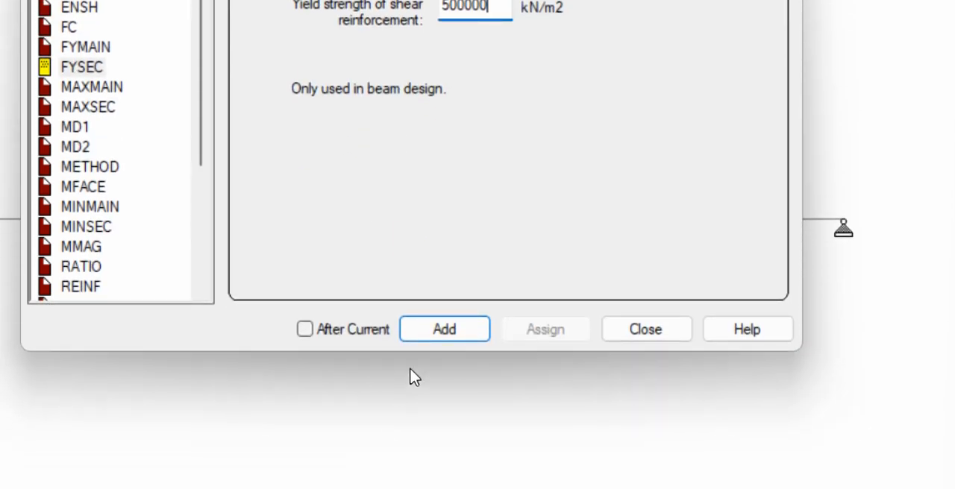
pyautogui.click(451, 334)
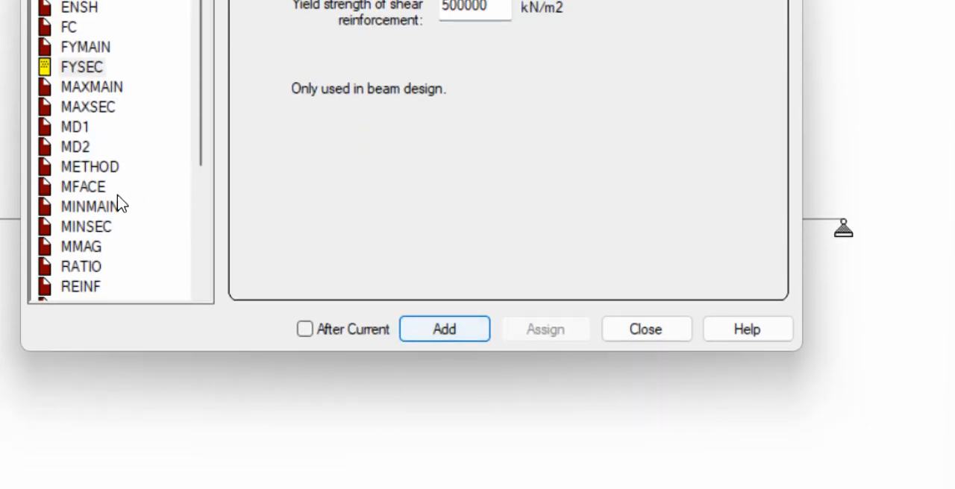
# Add the MAXMAIN parameter with a 25 mm maximum main bar and the MAXSEC parameter with a 12 mm maximum secondary bar
pyautogui.click(67, 88)
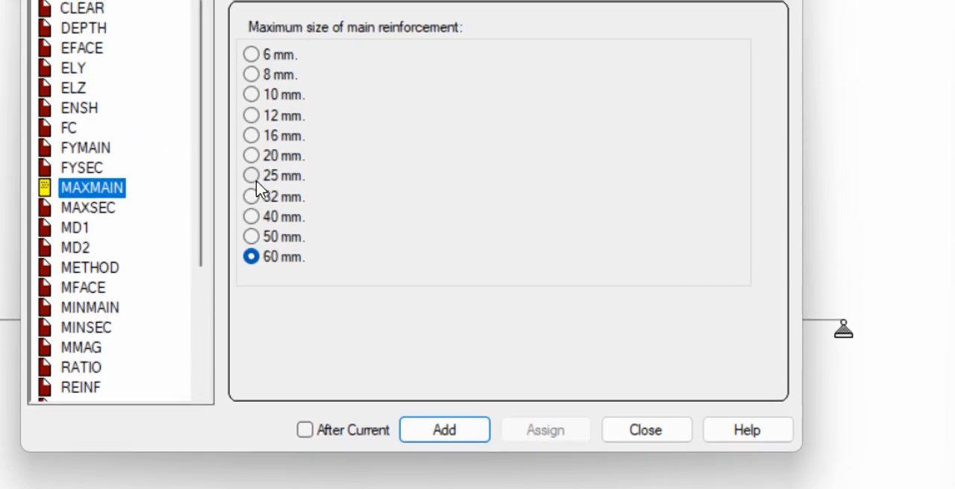
pyautogui.click(252, 179)
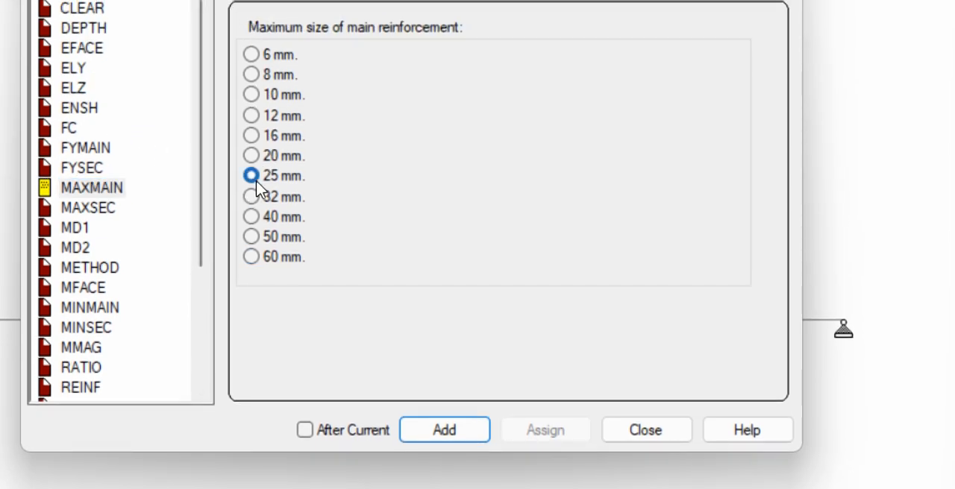
pyautogui.click(441, 432)
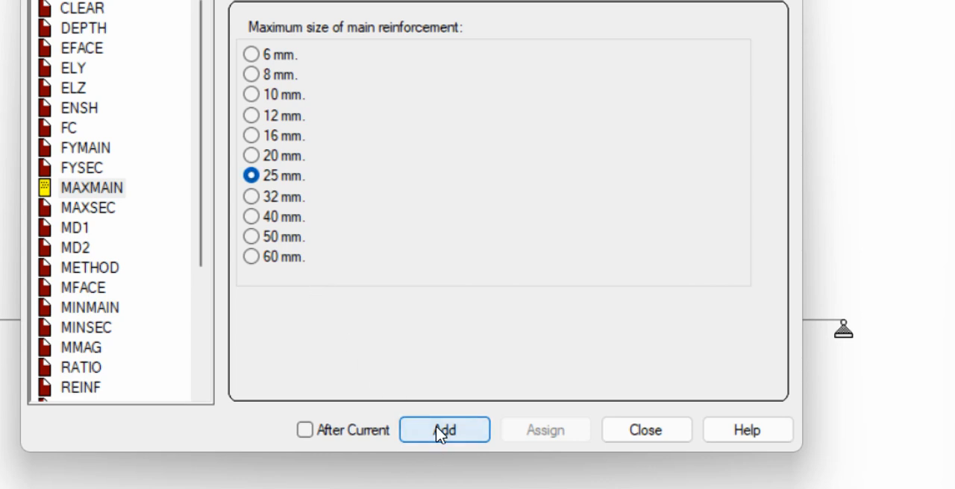
pyautogui.click(83, 209)
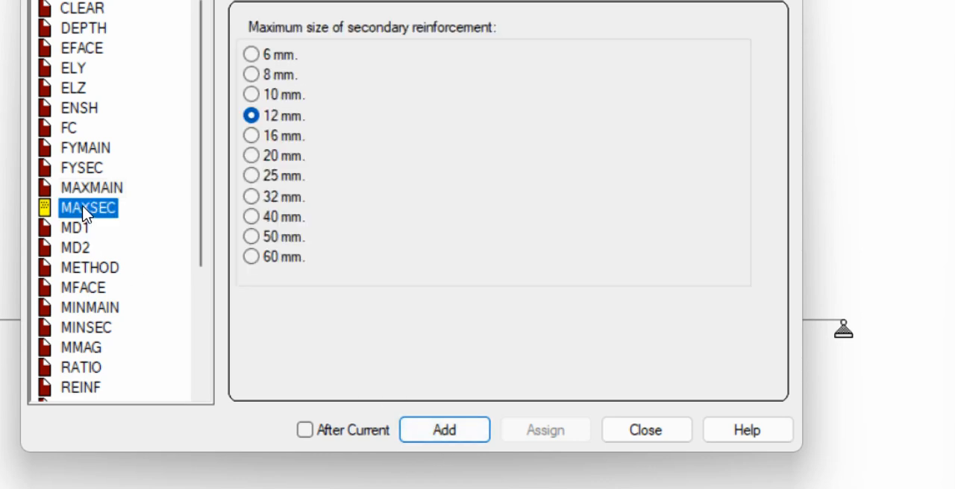
pyautogui.click(252, 117)
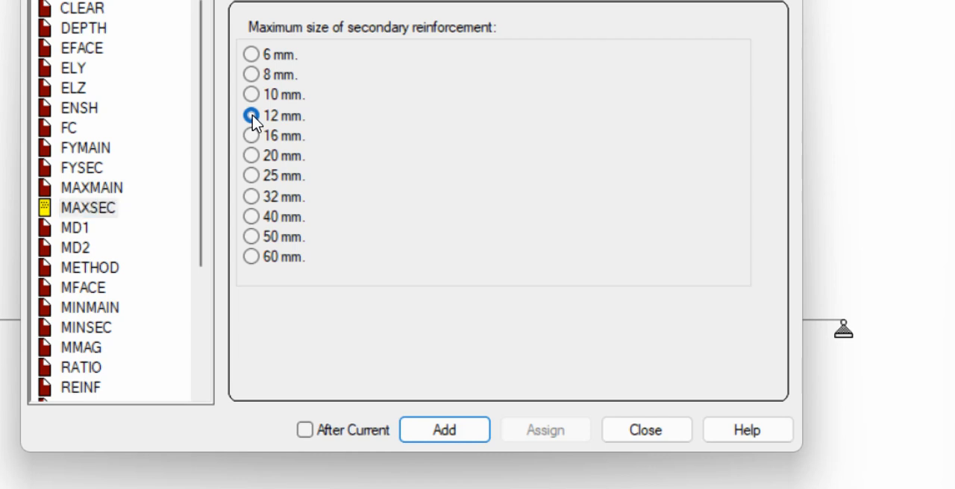
pyautogui.click(431, 419)
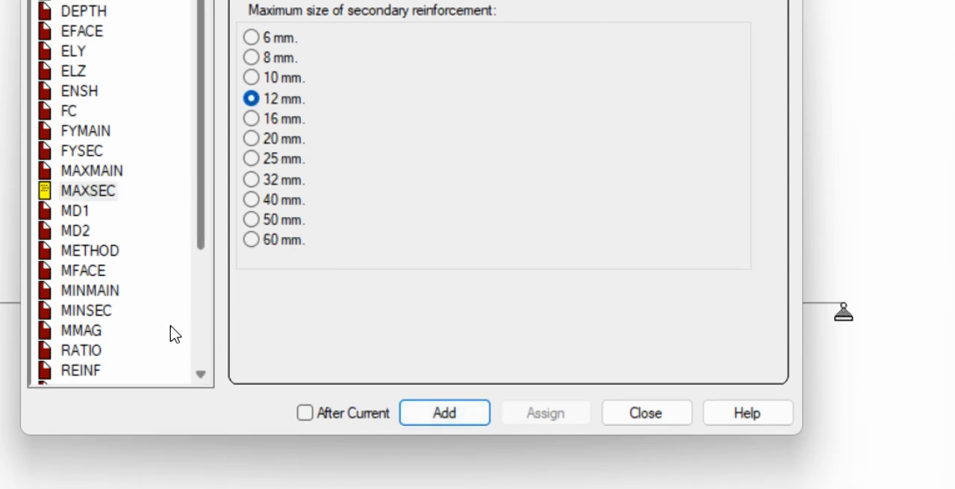
# Add MINMAIN at 10 mm and MINSEC at 8 mm as minimum reinforcement sizes, and finish defining parameters
pyautogui.click(82, 293)
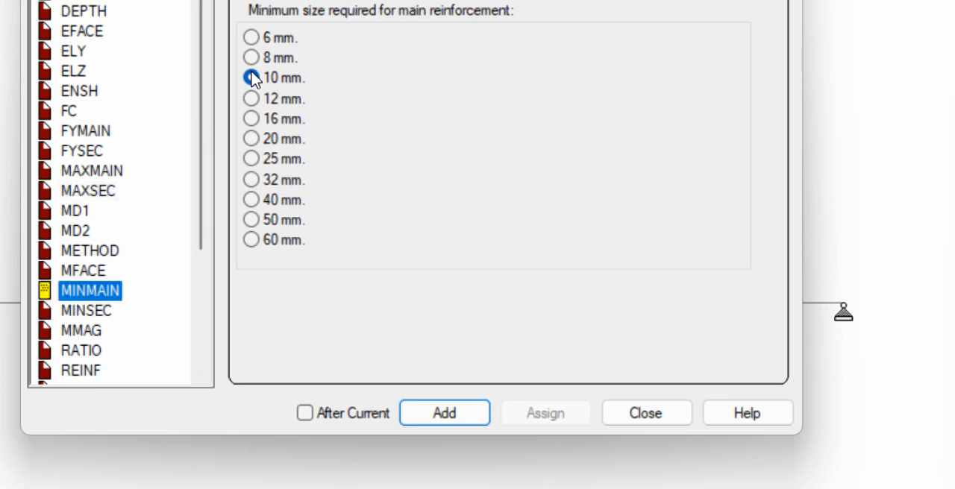
pyautogui.click(444, 413)
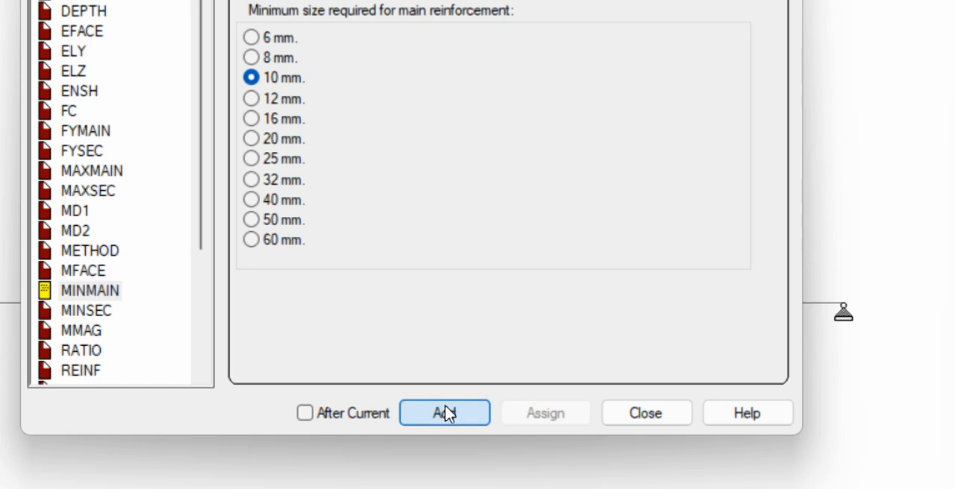
pyautogui.click(101, 316)
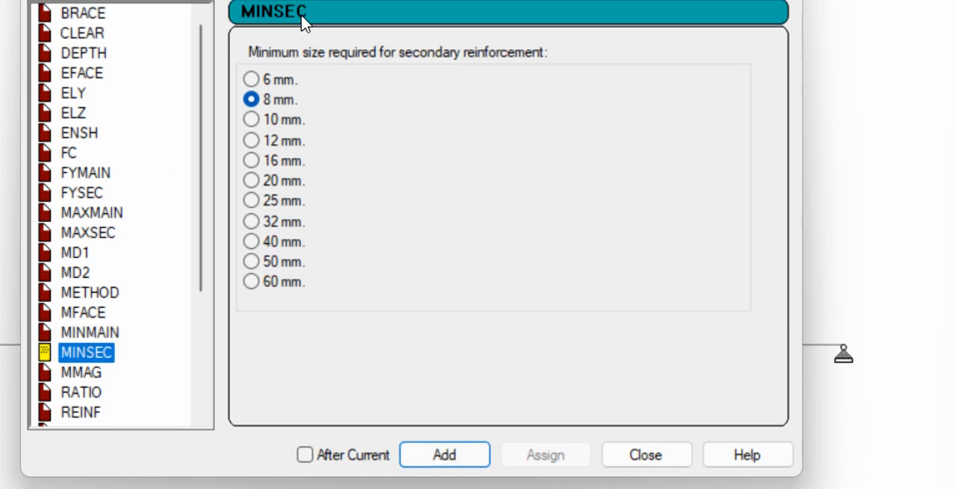
pyautogui.click(427, 461)
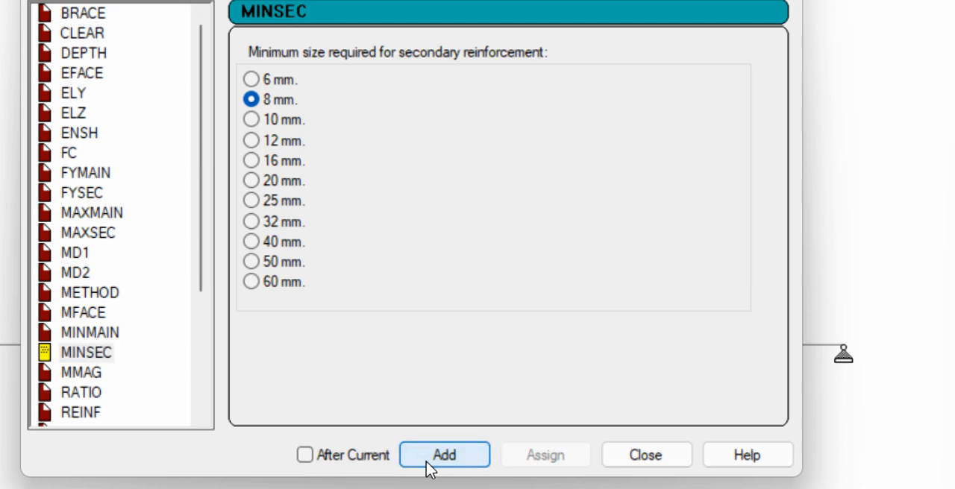
pyautogui.click(655, 455)
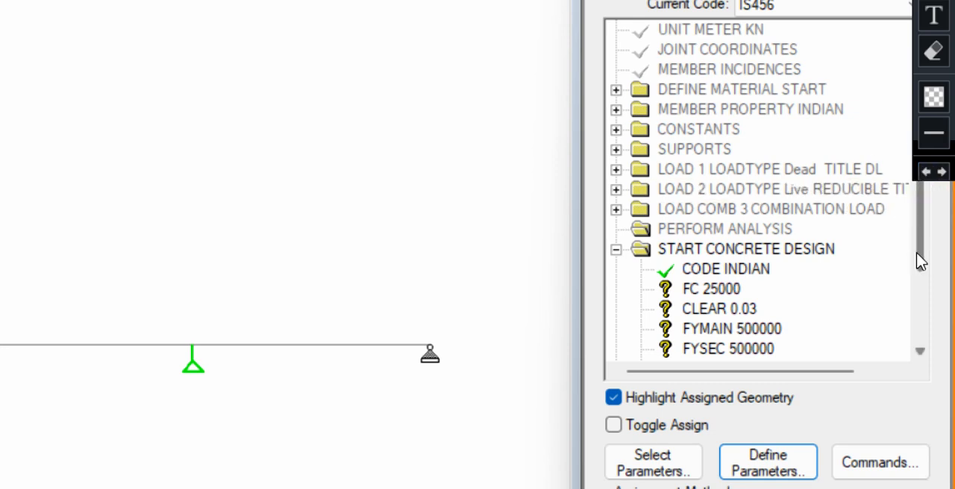
# Assign the FC 25000 and CLEAR 0.03 parameters to all members in the view
pyautogui.moveTo(917, 257); pyautogui.dragTo(912, 326)
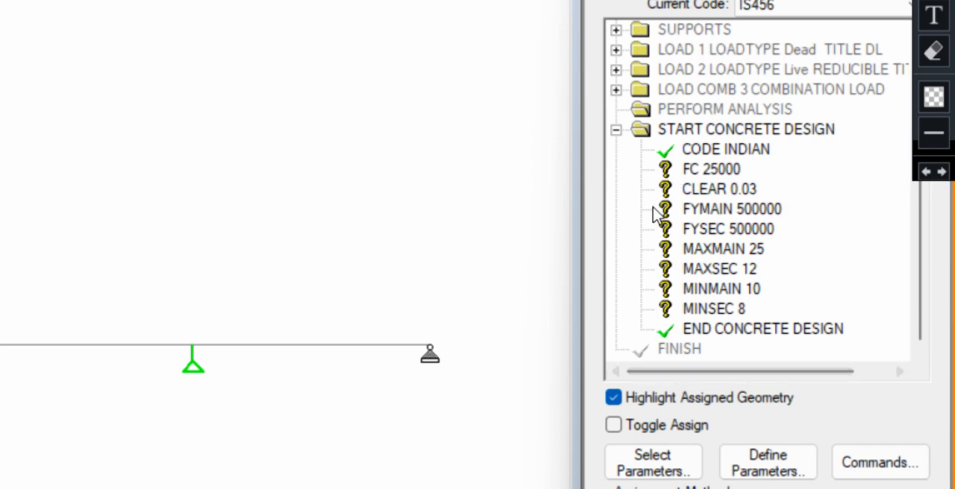
pyautogui.click(707, 173)
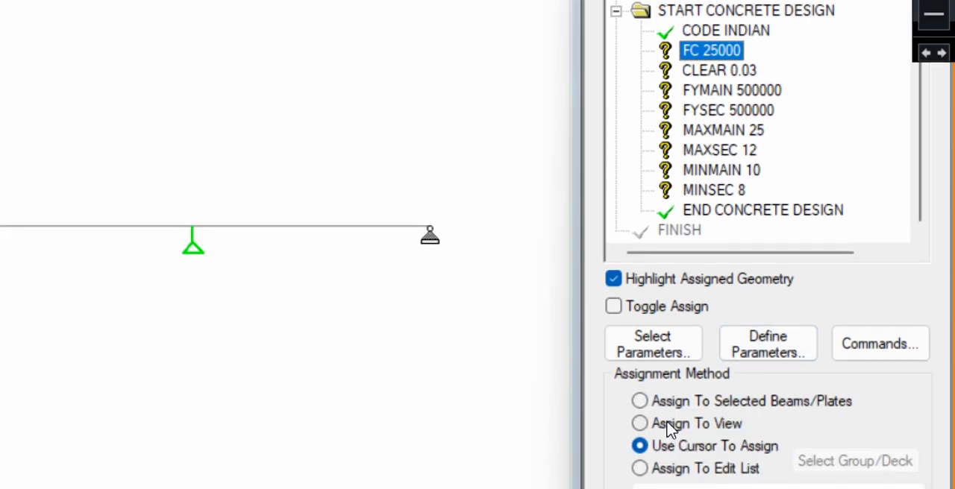
pyautogui.click(667, 423)
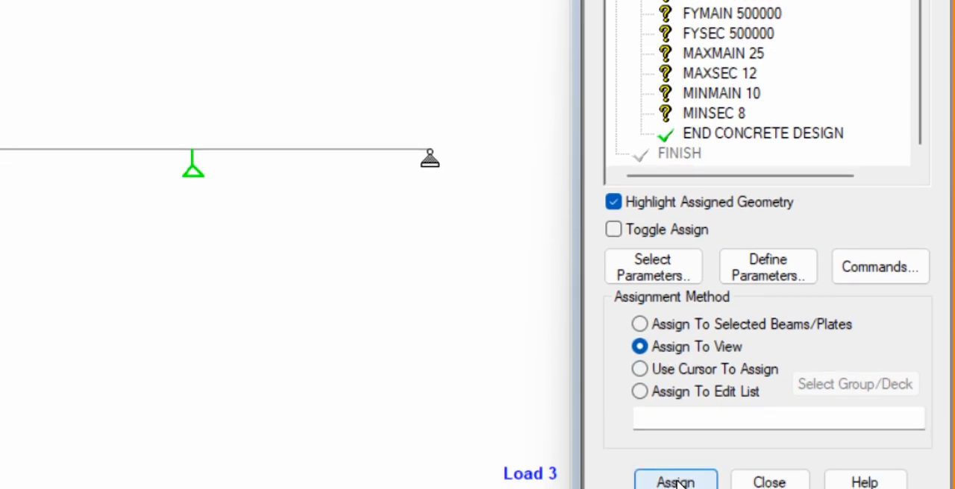
pyautogui.click(677, 484)
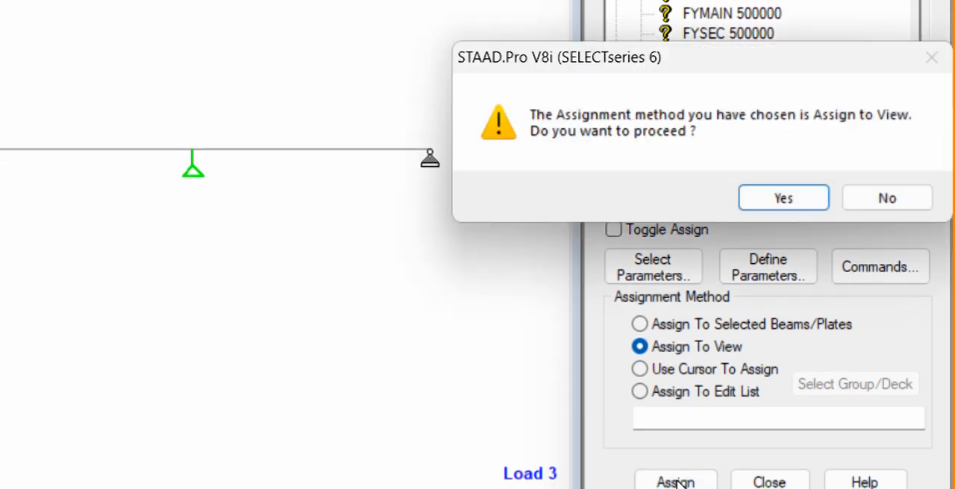
pyautogui.click(803, 204)
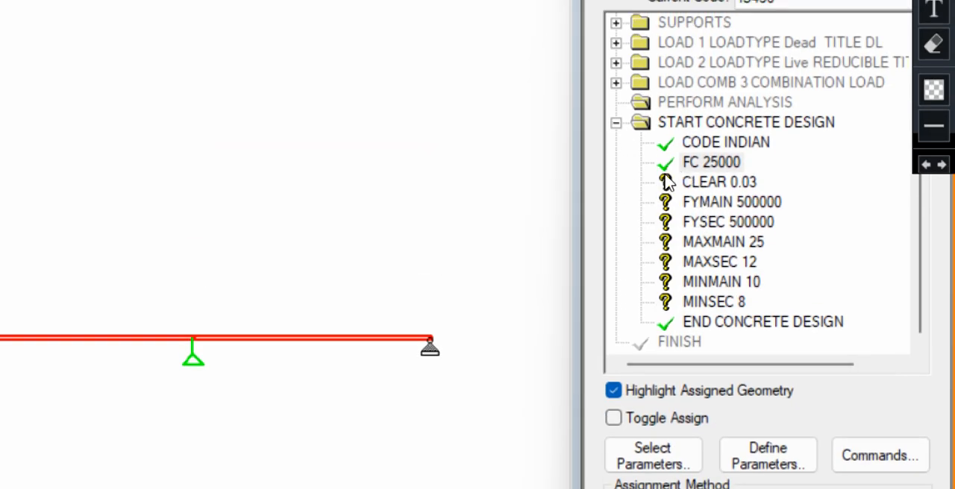
pyautogui.click(693, 183)
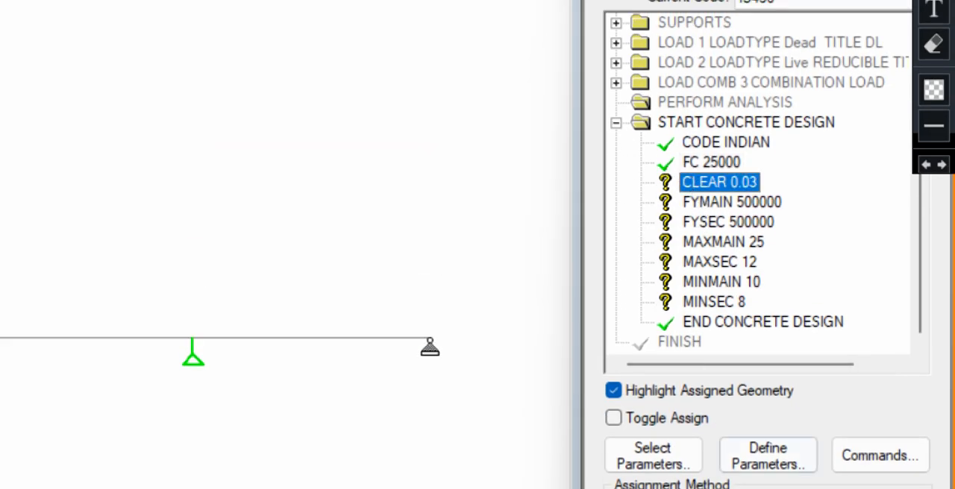
pyautogui.click(687, 402)
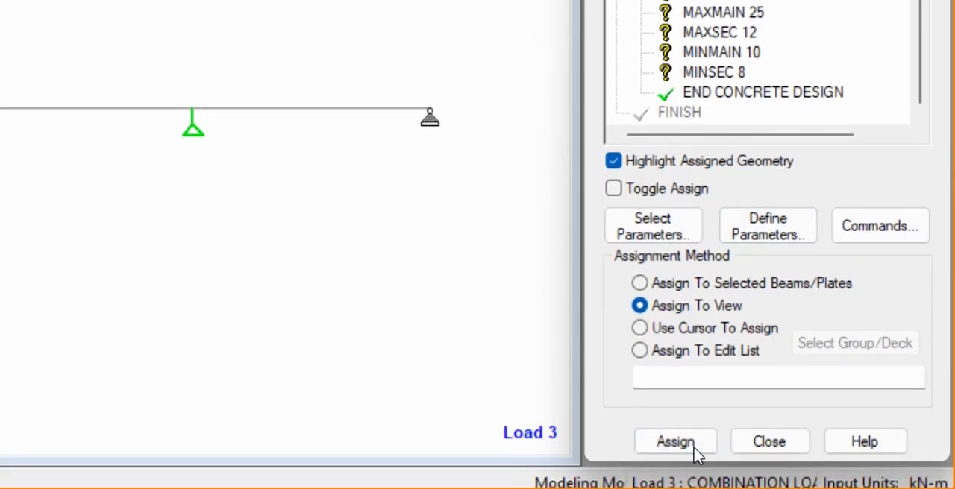
pyautogui.click(694, 453)
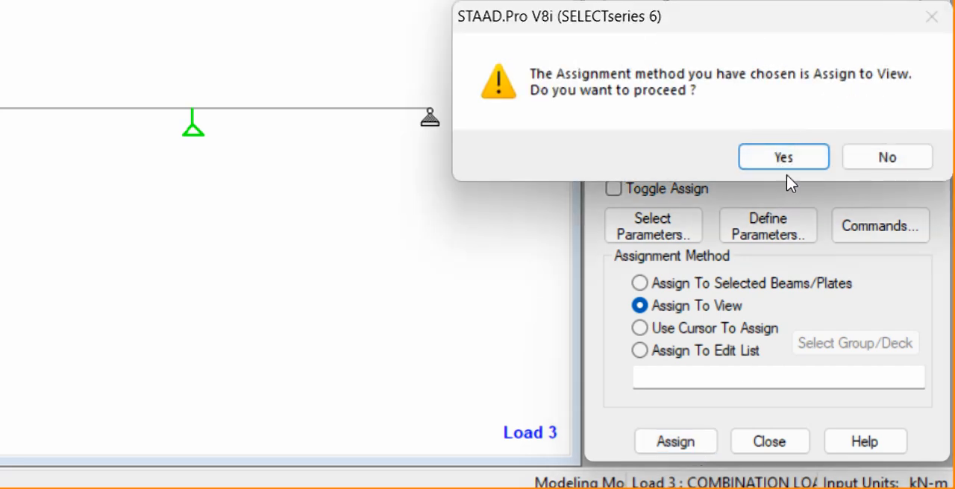
pyautogui.click(793, 157)
# Assign the FYMAIN 500000 and FYSEC 500000 yield strength parameters to the whole view
pyautogui.click(700, 75)
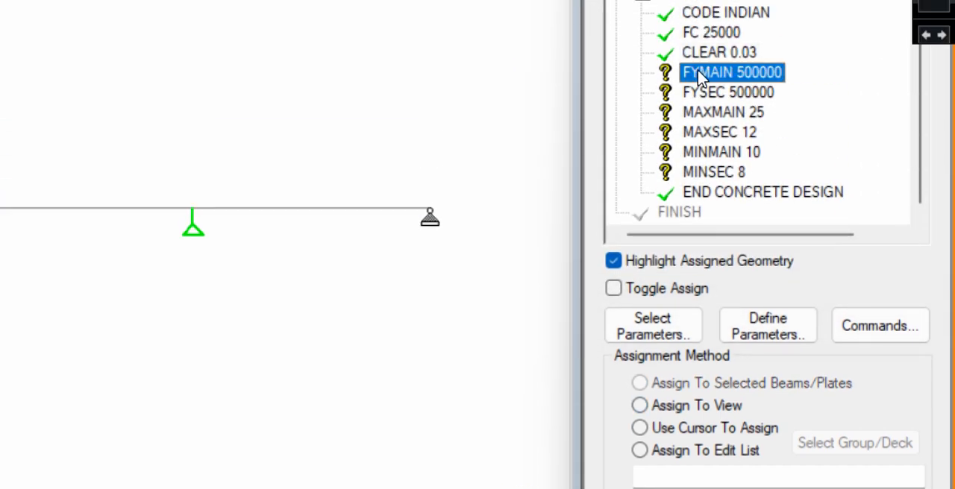
pyautogui.click(695, 427)
pyautogui.click(694, 405)
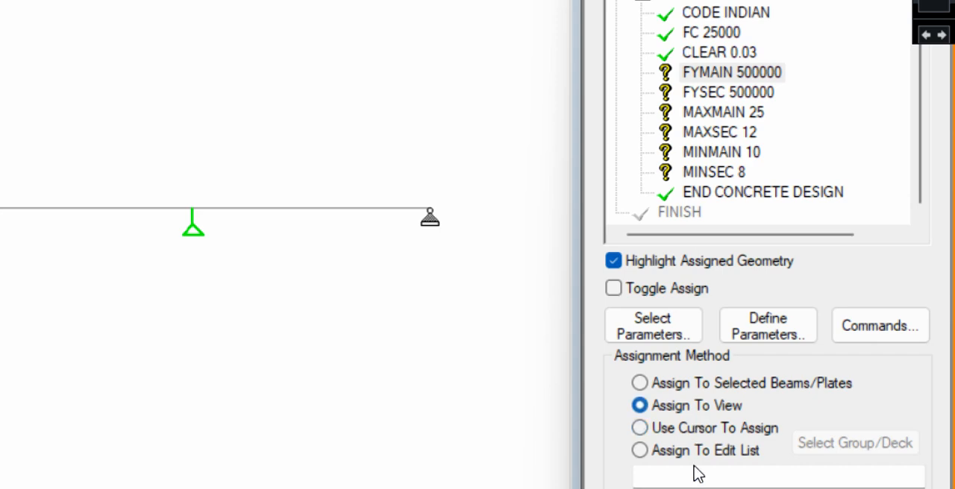
pyautogui.click(685, 435)
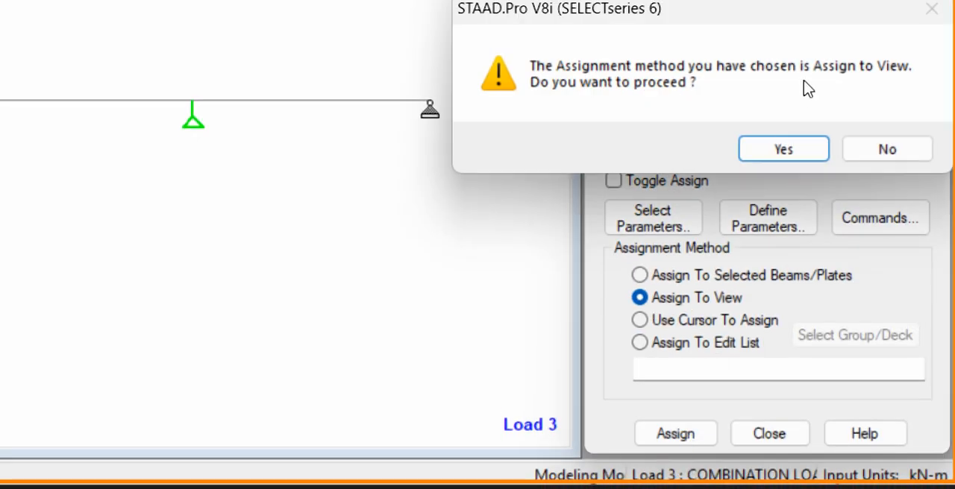
pyautogui.click(786, 152)
pyautogui.click(686, 29)
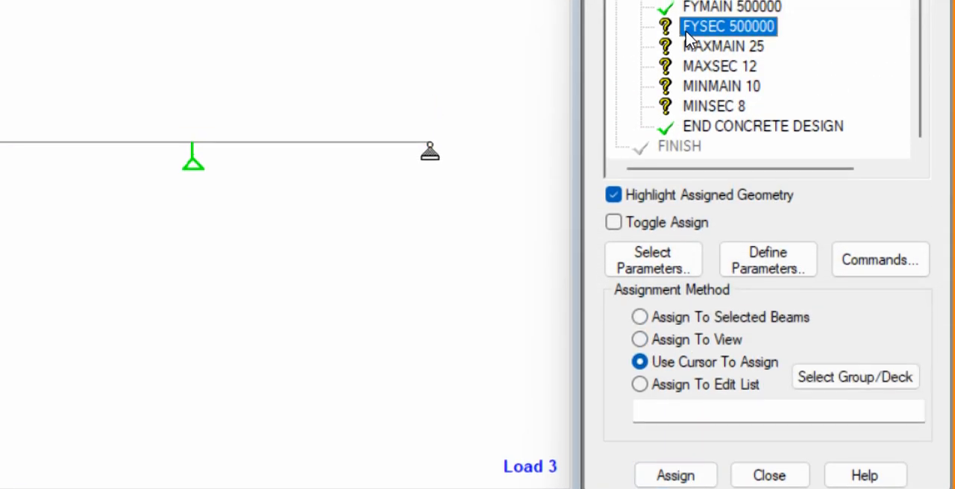
pyautogui.click(654, 342)
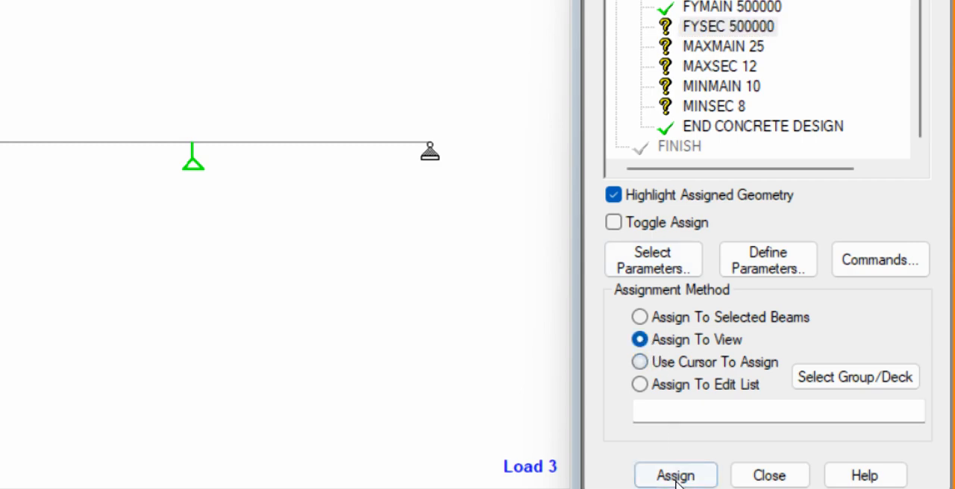
pyautogui.click(674, 476)
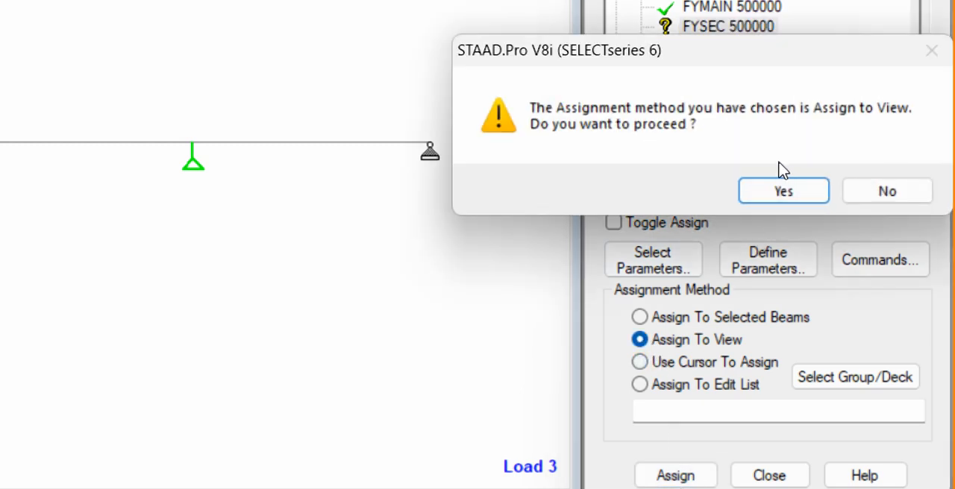
pyautogui.click(782, 191)
# Assign the maximum bar size parameters MAXMAIN 25 and MAXSEC 12 to the whole view
pyautogui.click(705, 46)
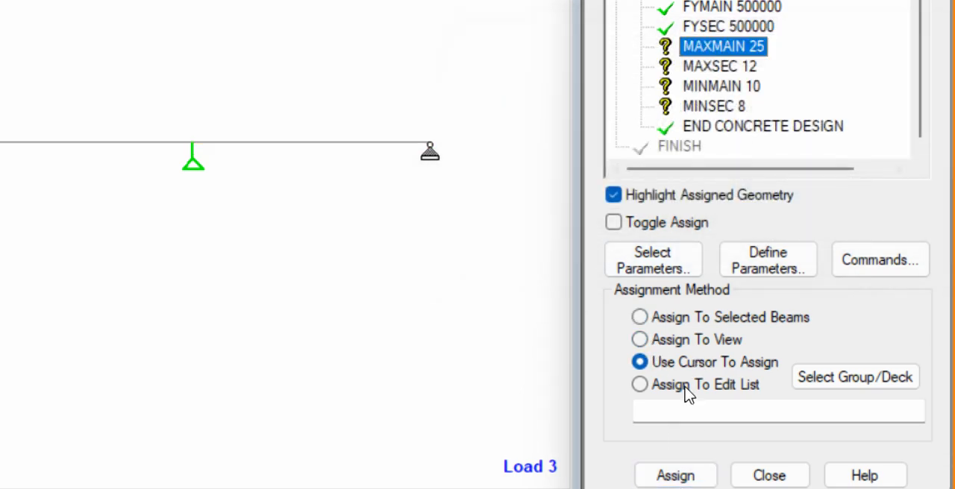
pyautogui.click(691, 342)
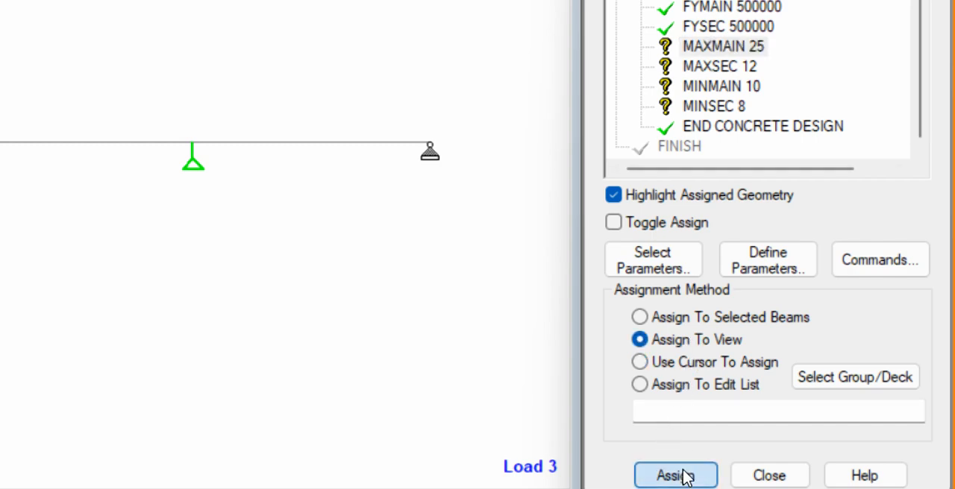
pyautogui.click(675, 476)
pyautogui.click(783, 189)
pyautogui.click(721, 67)
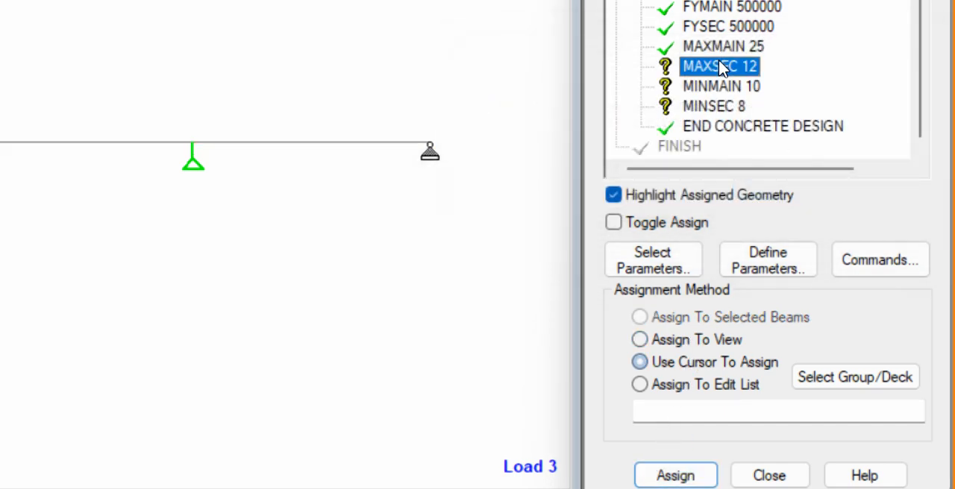
pyautogui.click(679, 340)
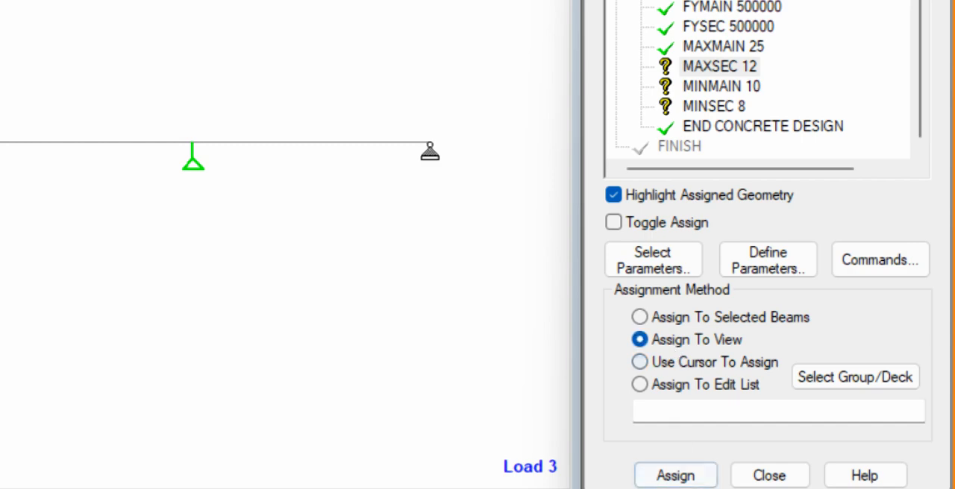
pyautogui.click(679, 476)
pyautogui.click(772, 190)
# Assign the minimum bar size parameters MINMAIN 10 and MINSEC 8 to the whole view
pyautogui.click(701, 88)
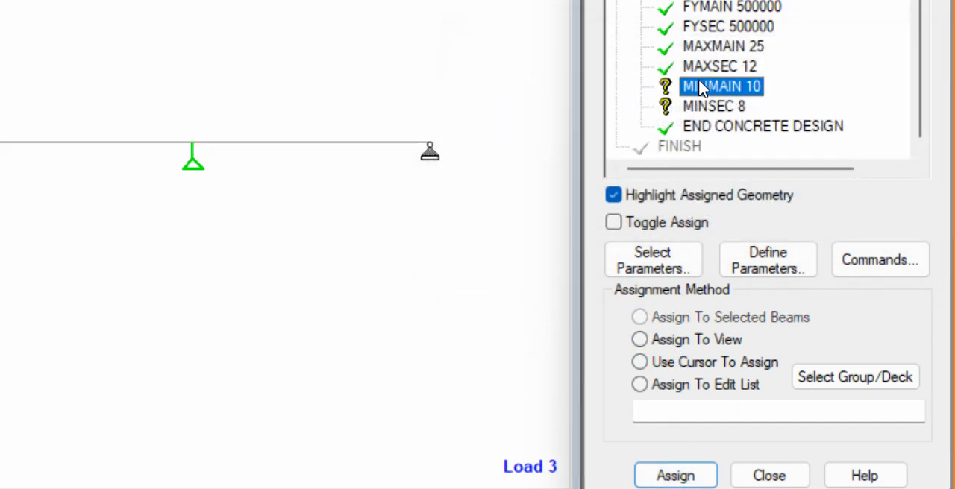
pyautogui.click(674, 359)
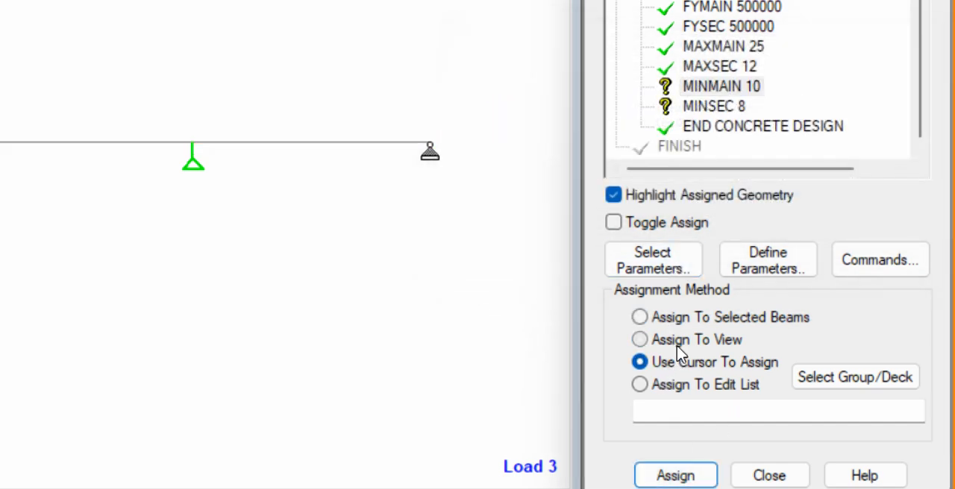
pyautogui.click(678, 341)
pyautogui.click(676, 475)
pyautogui.click(783, 194)
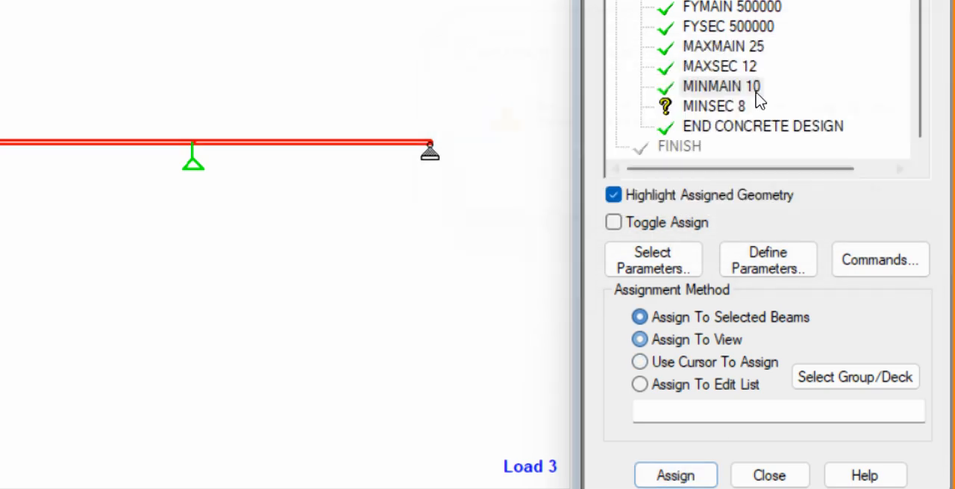
pyautogui.click(720, 104)
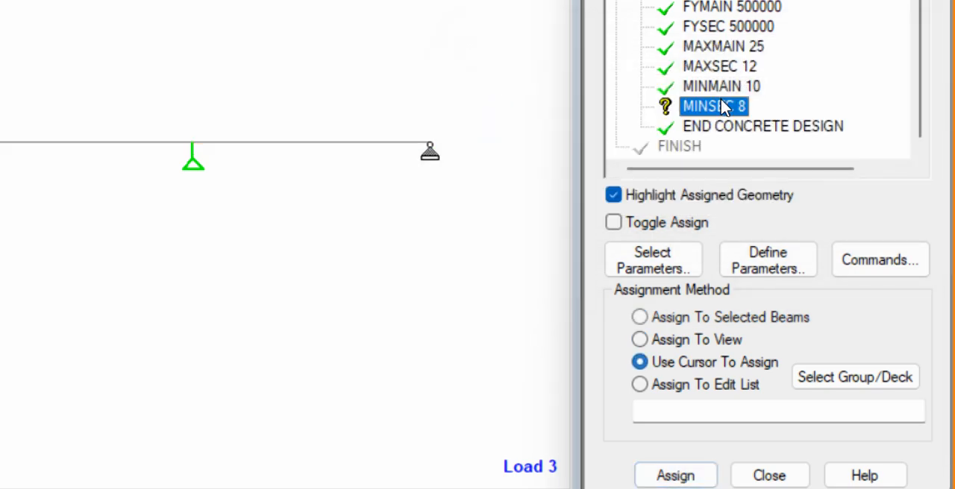
pyautogui.click(691, 345)
pyautogui.click(688, 477)
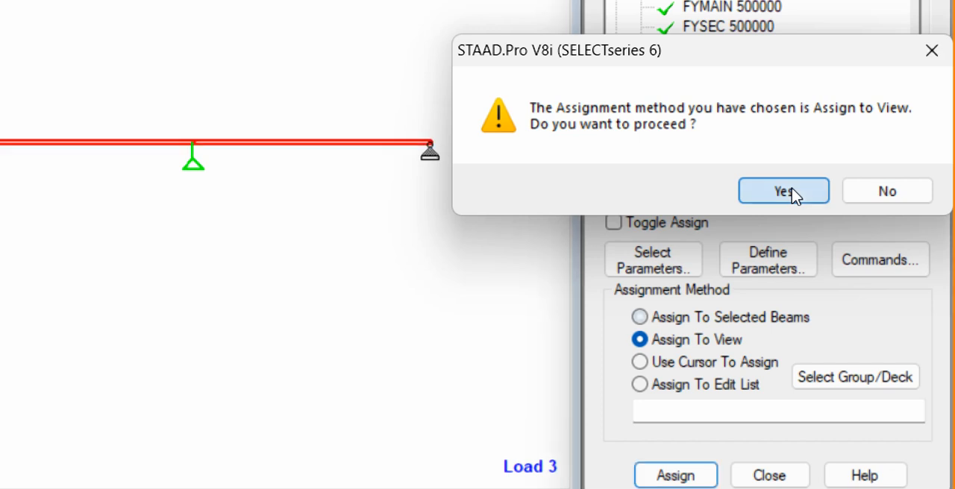
pyautogui.click(783, 192)
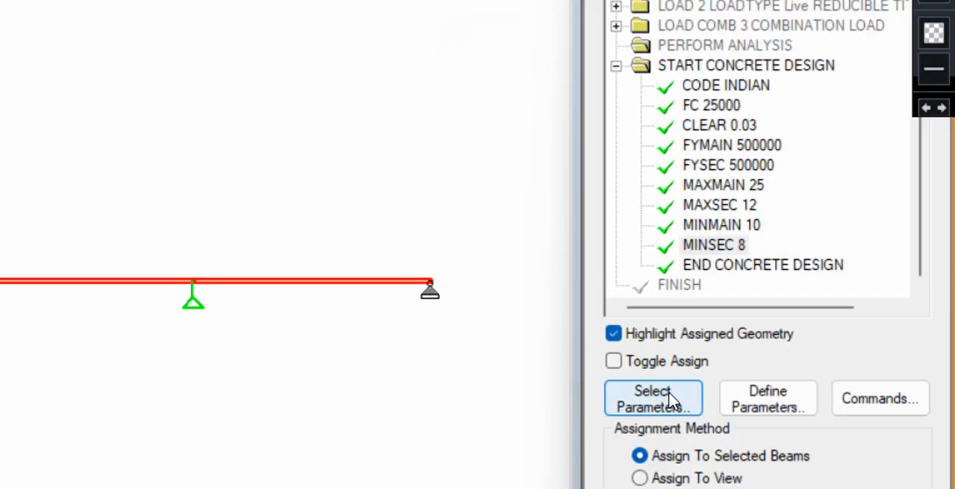
pyautogui.click(671, 401)
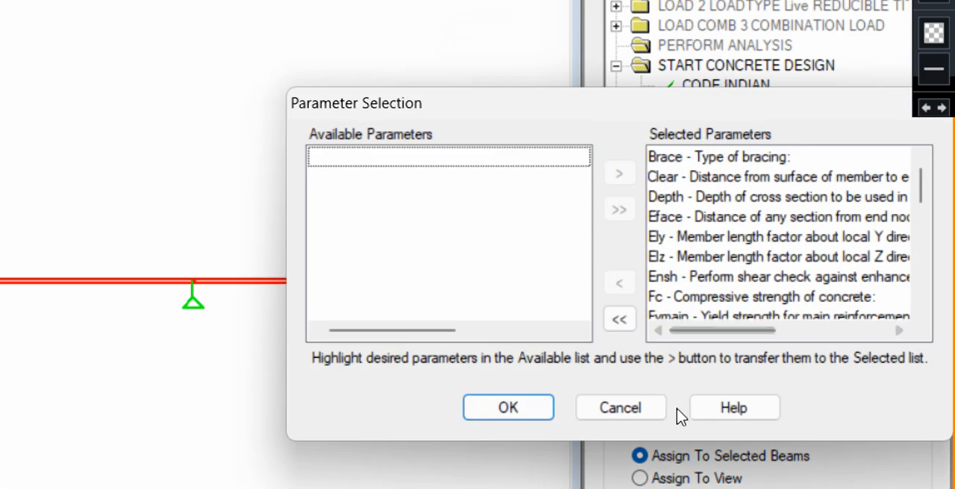
pyautogui.click(511, 416)
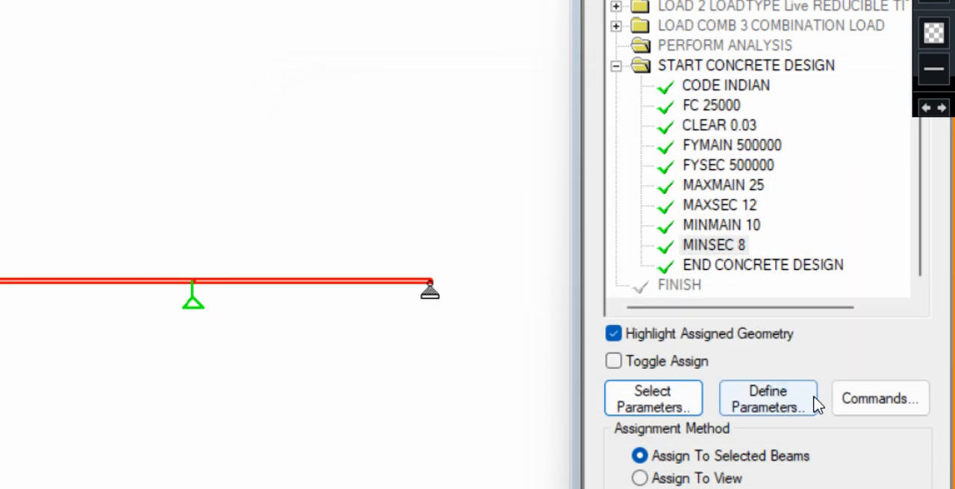
pyautogui.click(815, 406)
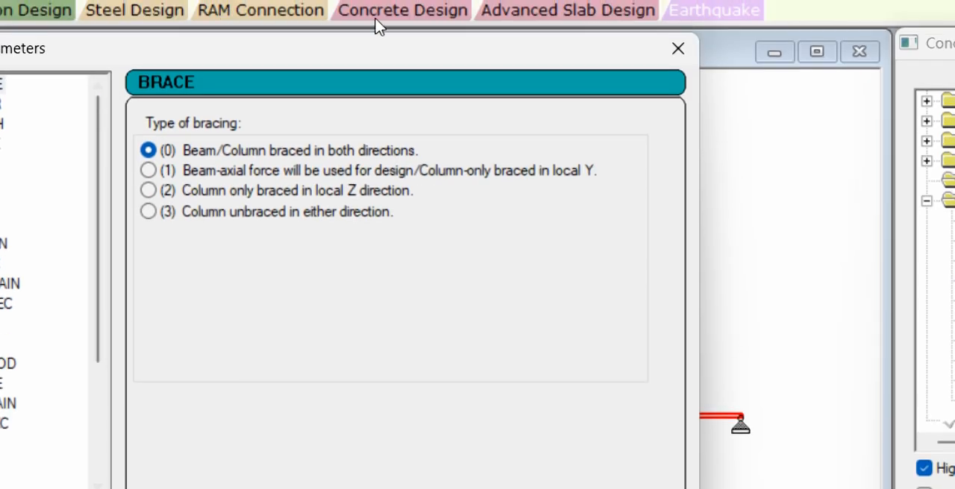
pyautogui.click(539, 470)
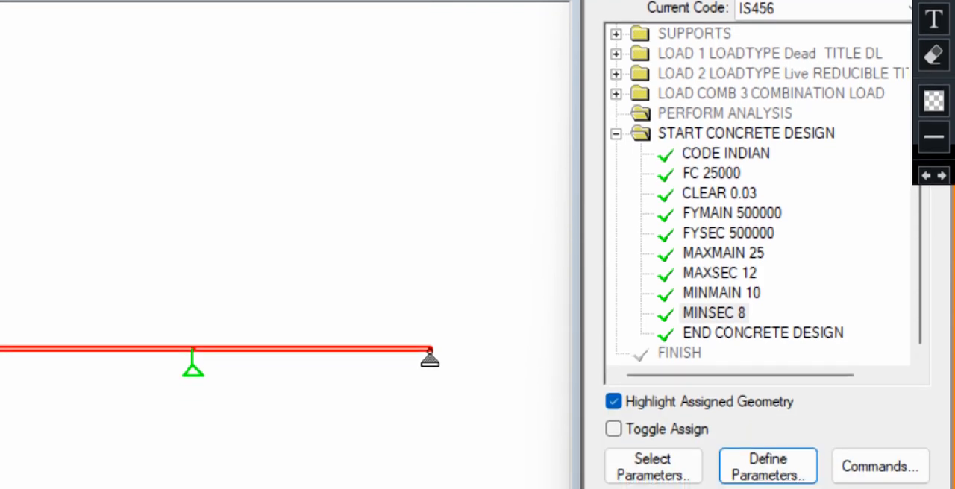
# Add the DESIGN BEAM command to the concrete design commands
pyautogui.click(912, 379)
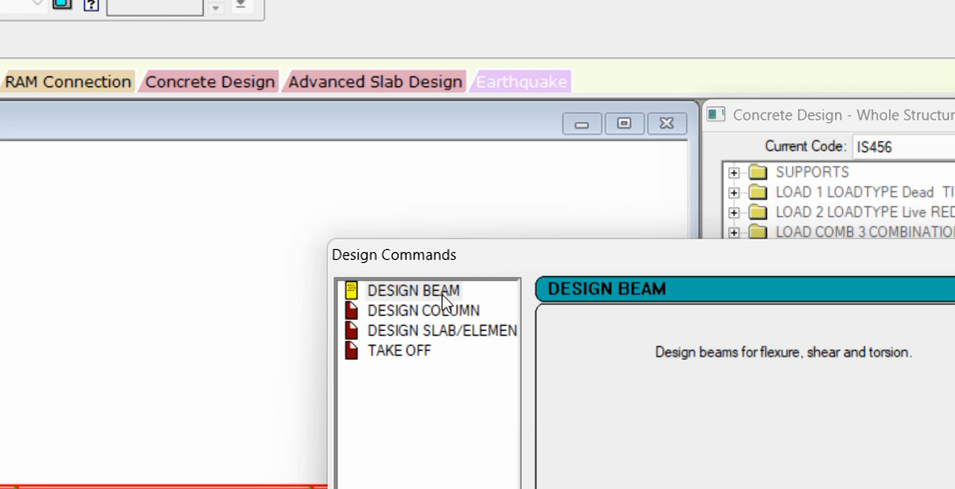
pyautogui.click(435, 296)
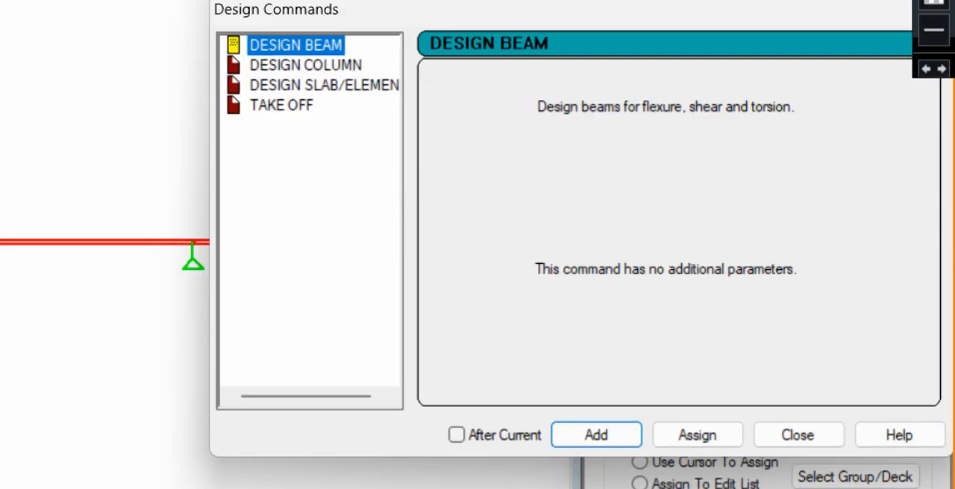
pyautogui.click(623, 406)
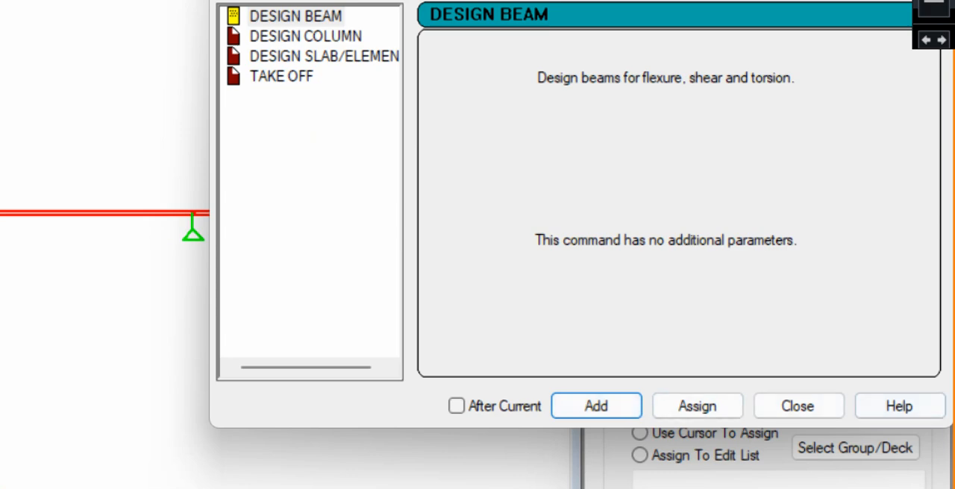
pyautogui.click(773, 415)
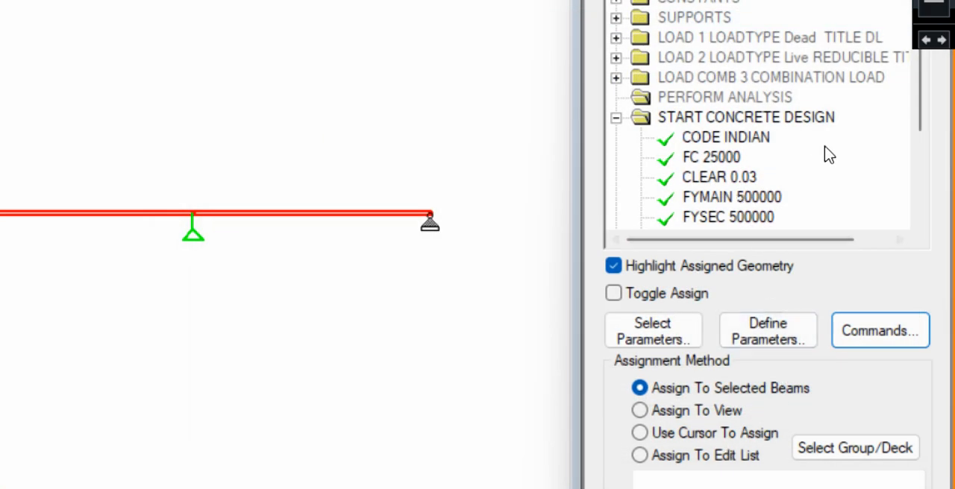
# Assign the DESIGN BEAM command to all members in the view
pyautogui.scroll(-3, 804, 177)
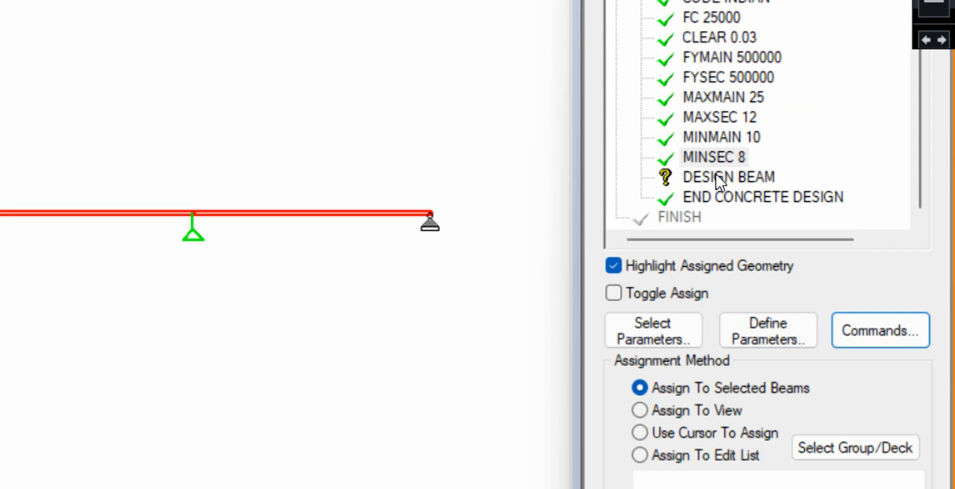
pyautogui.click(716, 177)
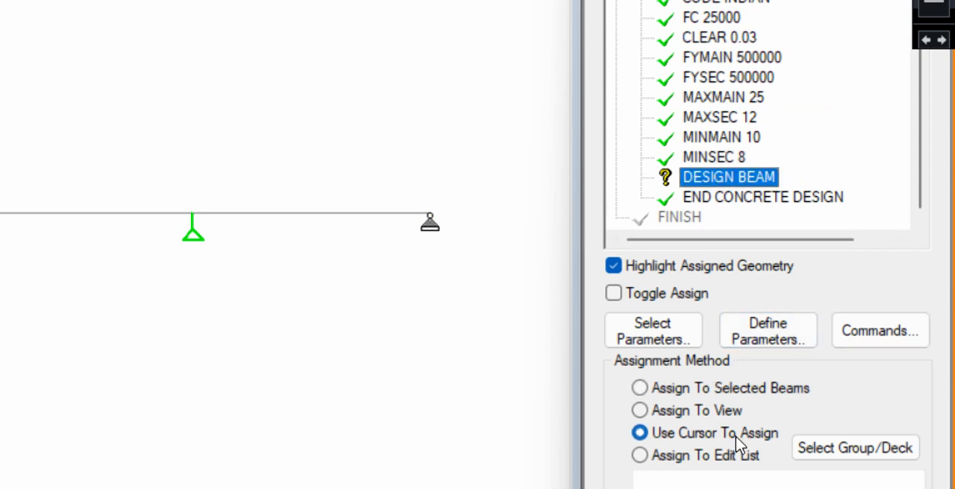
pyautogui.click(735, 417)
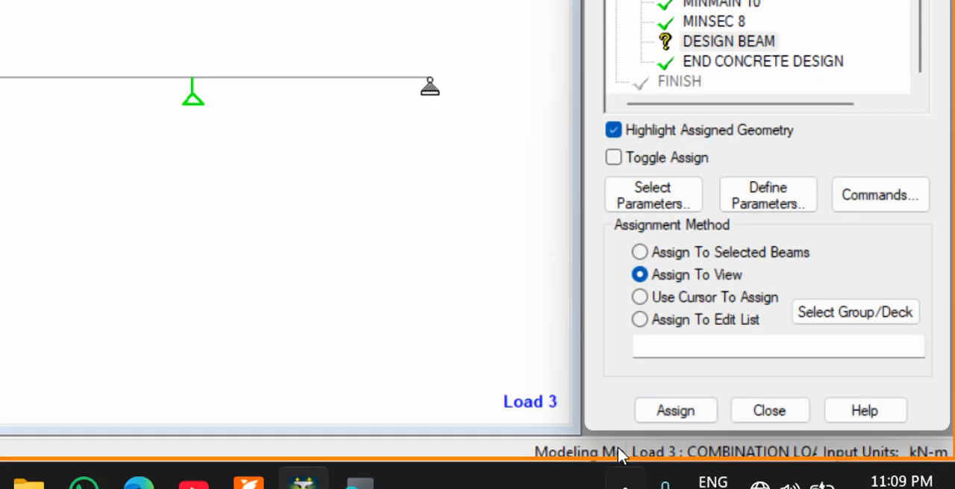
pyautogui.click(676, 412)
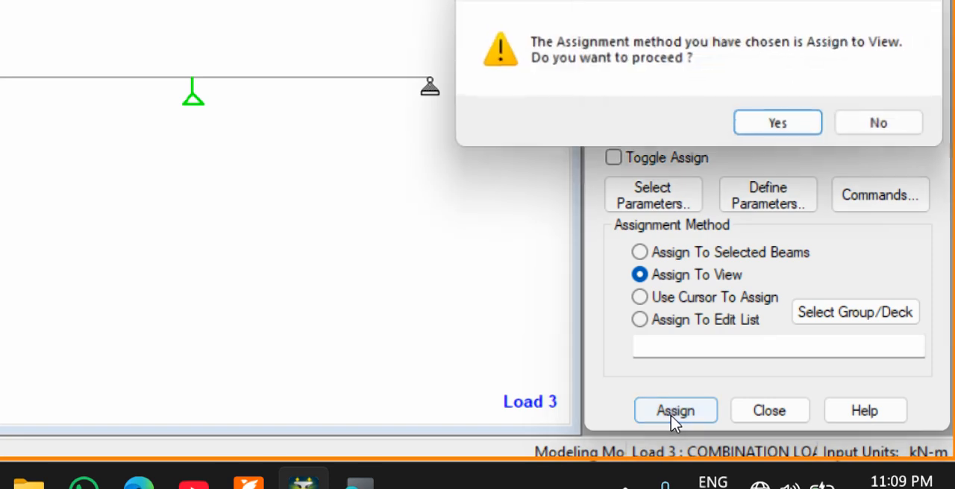
pyautogui.click(812, 127)
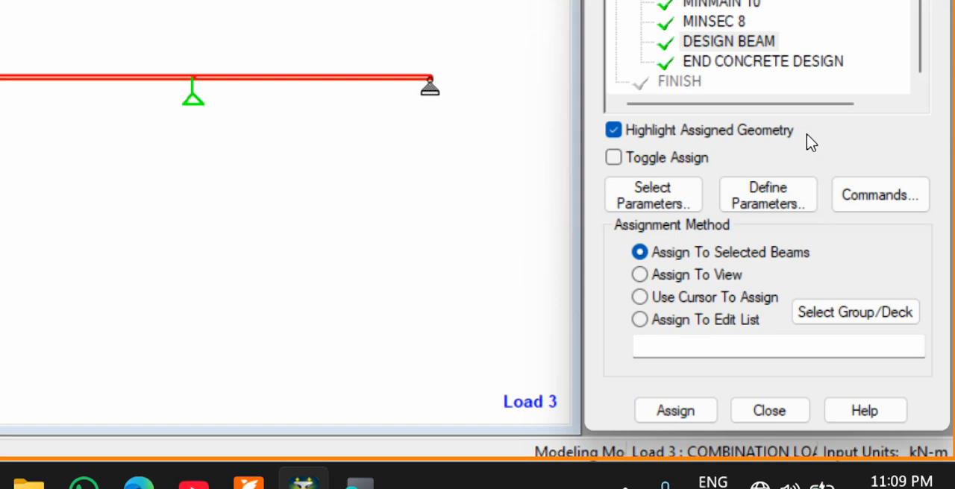
# Add the TAKE OFF command to the concrete design so concrete volume and reinforcement weight are reported
pyautogui.click(899, 209)
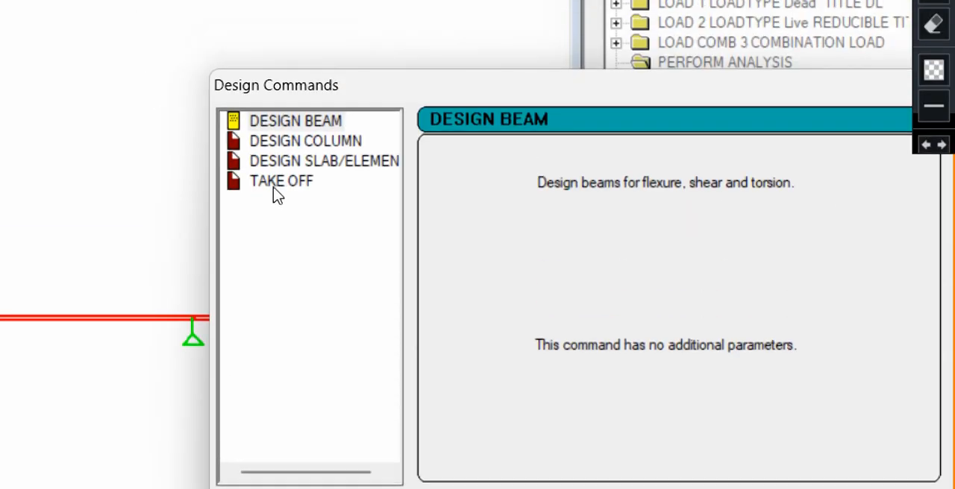
pyautogui.click(276, 189)
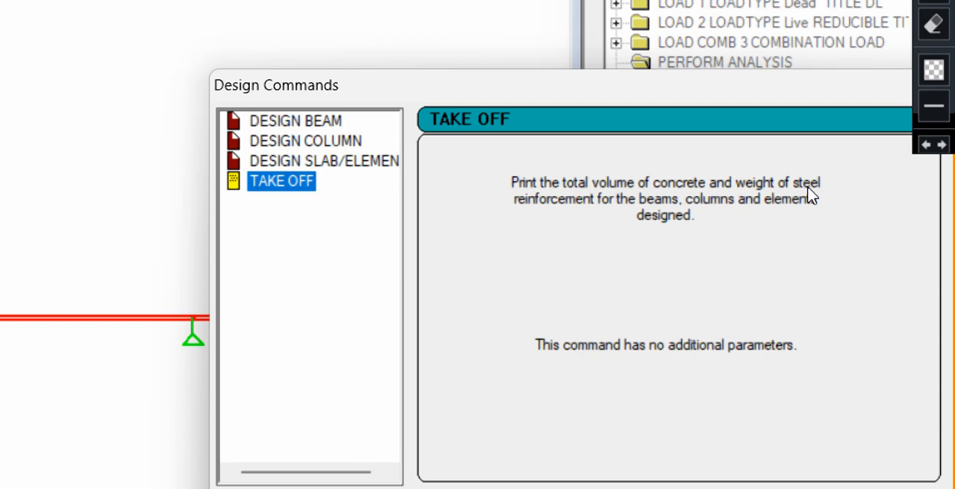
pyautogui.click(635, 447)
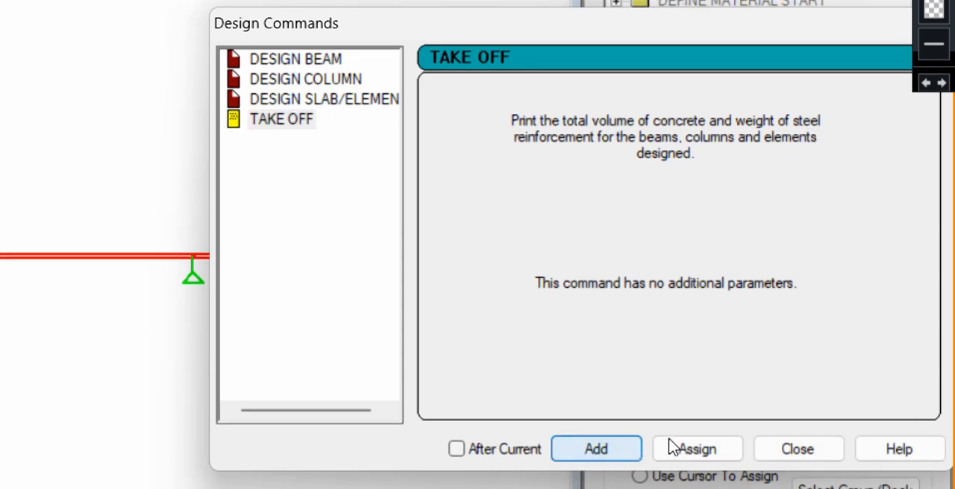
pyautogui.click(760, 458)
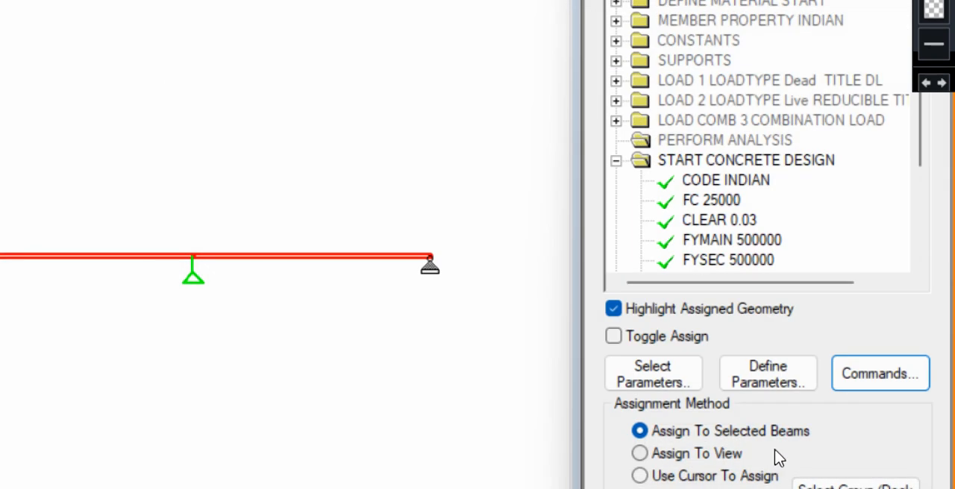
pyautogui.scroll(-1, 781, 226)
pyautogui.scroll(-2, 782, 226)
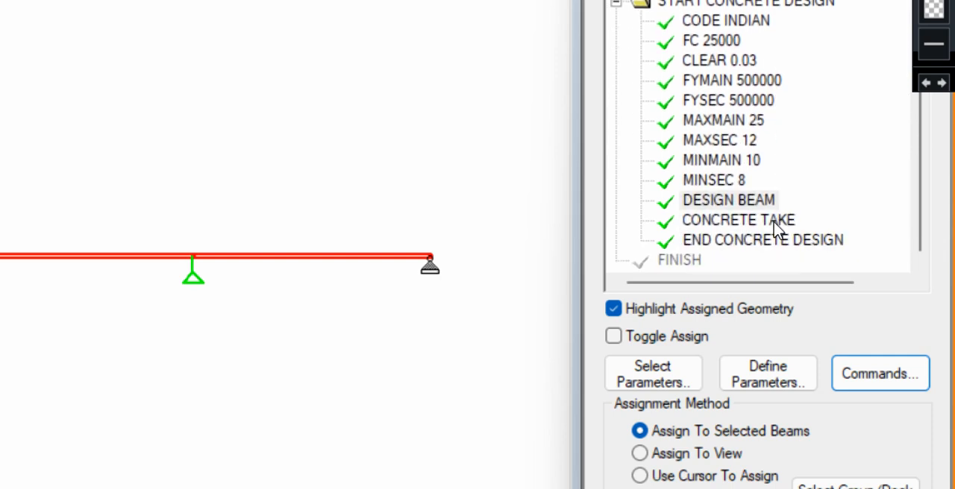
pyautogui.click(727, 222)
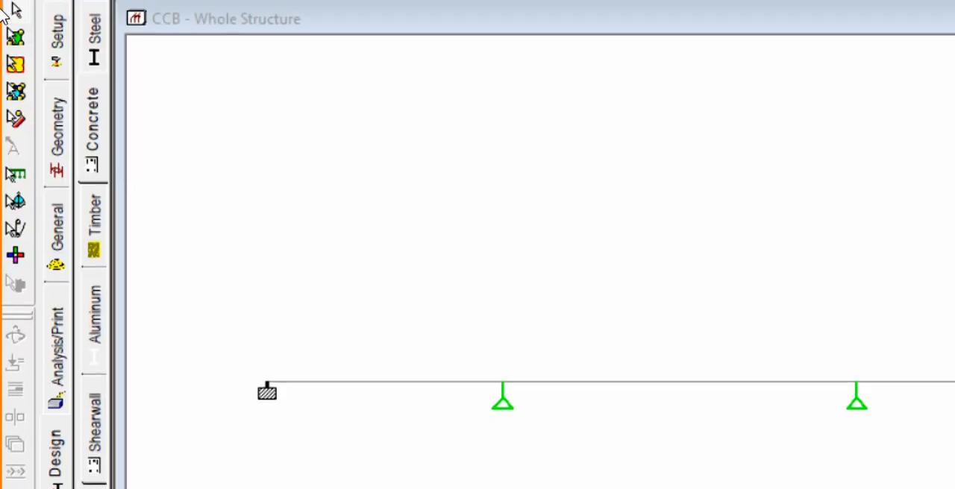
# Save the modified structure over the existing result files and run the analysis
pyautogui.click(58, 307)
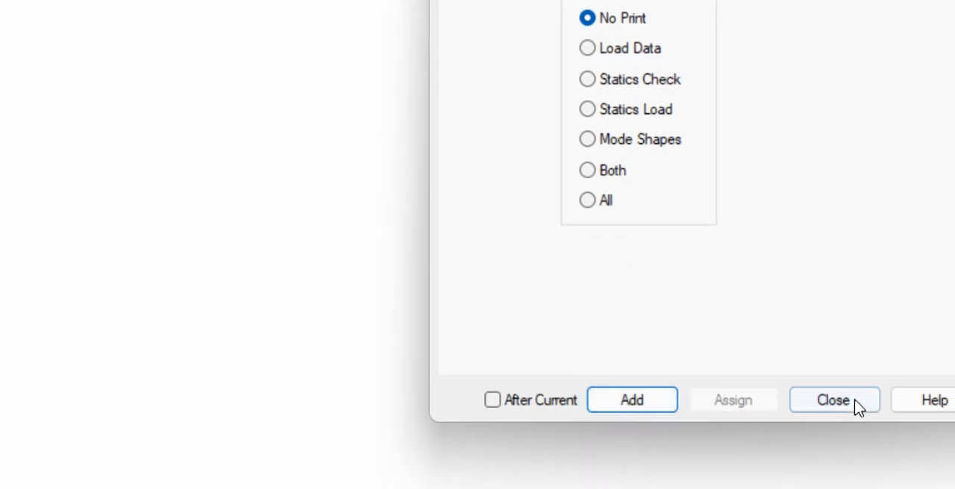
pyautogui.click(832, 400)
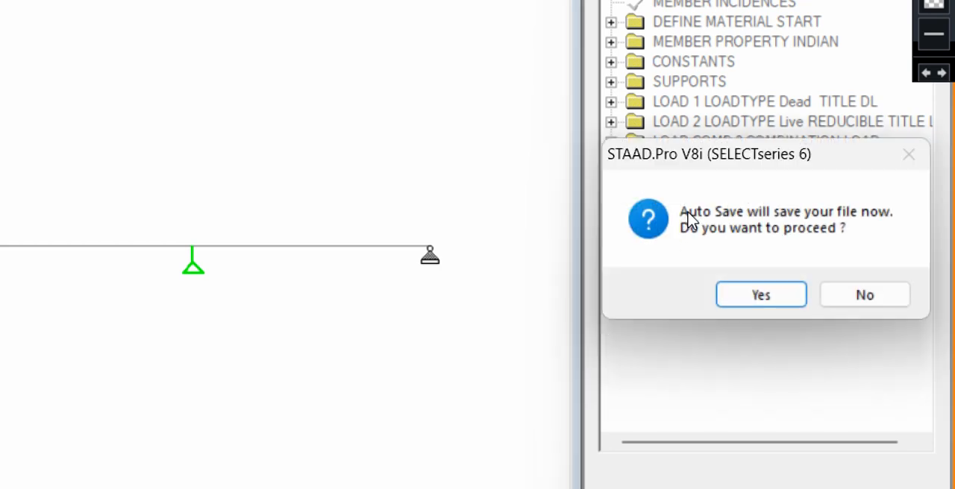
pyautogui.click(769, 302)
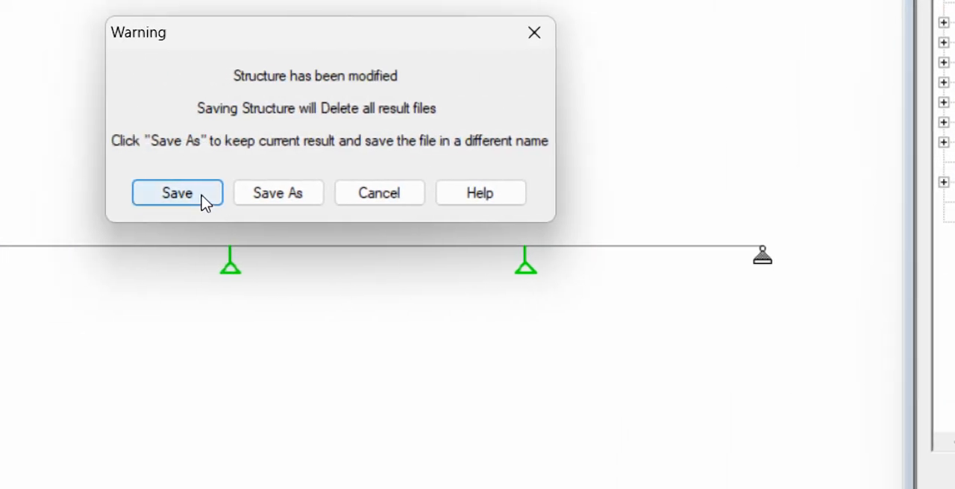
pyautogui.click(201, 197)
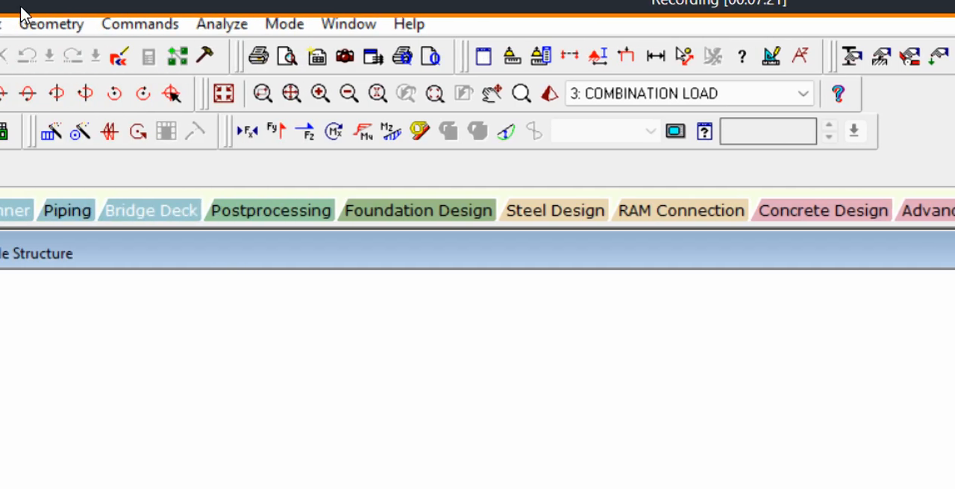
pyautogui.click(237, 24)
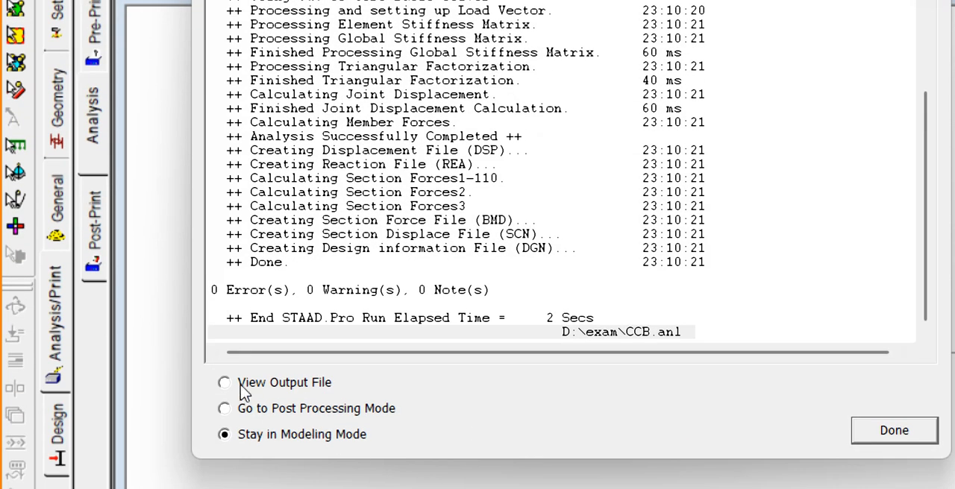
# Open the analysis output file at its concrete design results and examine the required and provided reinforcement of beams 1 and 2
pyautogui.click(246, 393)
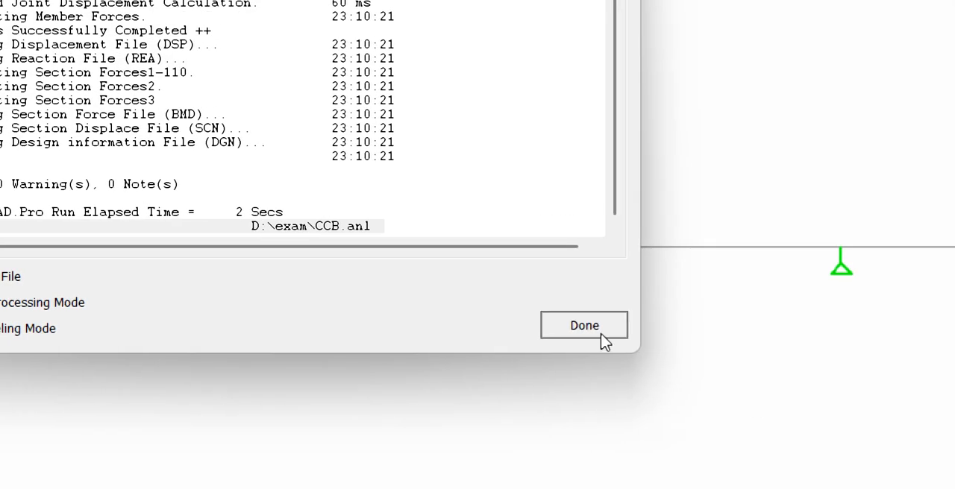
pyautogui.click(904, 439)
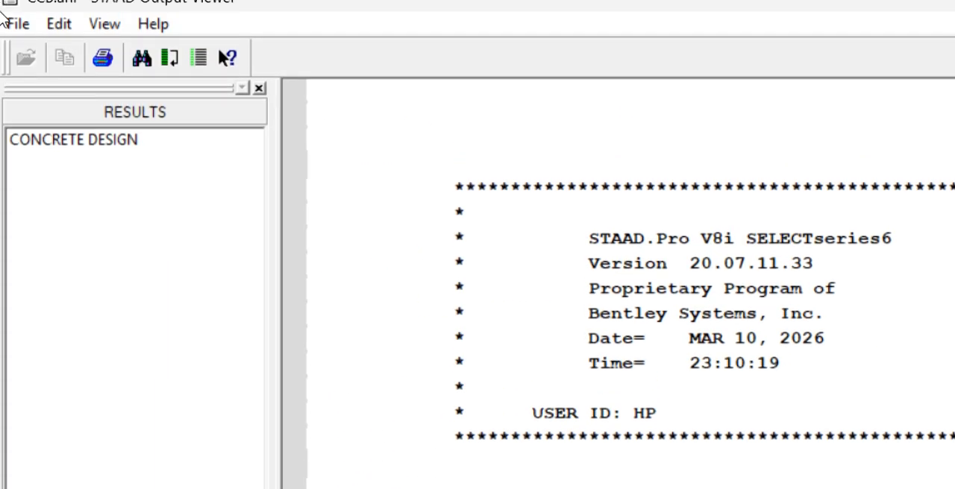
pyautogui.click(70, 148)
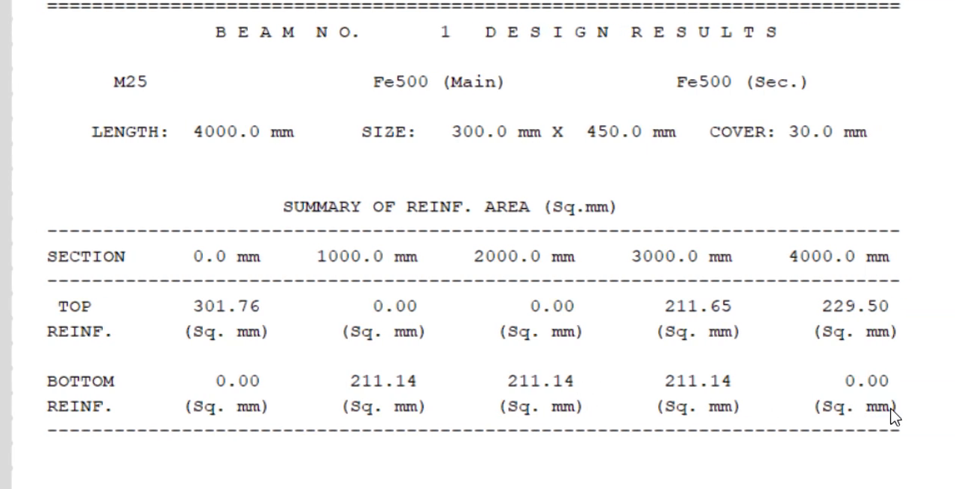
pyautogui.scroll(-5, 893, 456)
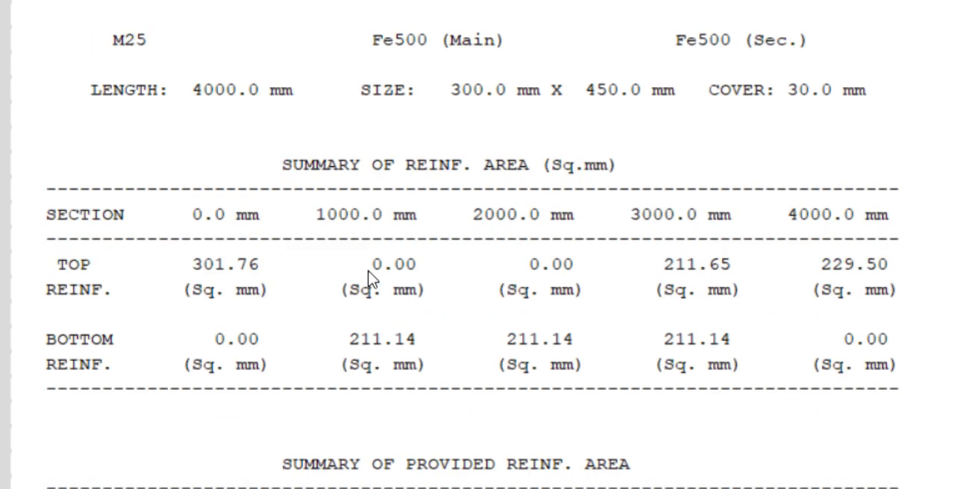
pyautogui.scroll(-3, 412, 192)
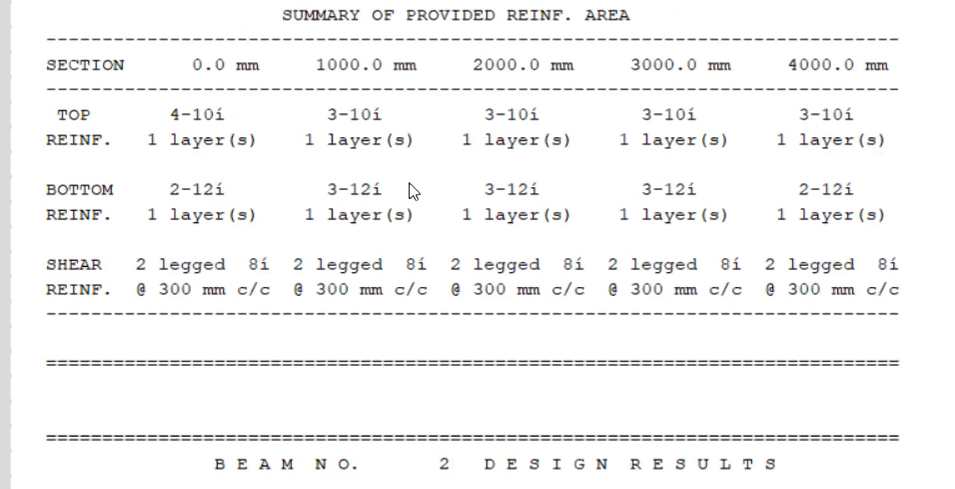
pyautogui.scroll(-3, 249, 311)
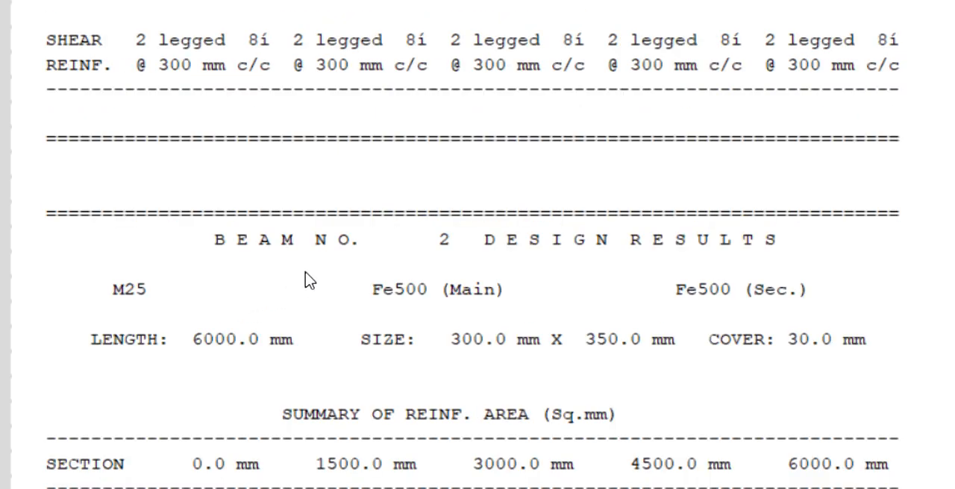
pyautogui.scroll(-6, 309, 224)
pyautogui.scroll(-10, 309, 280)
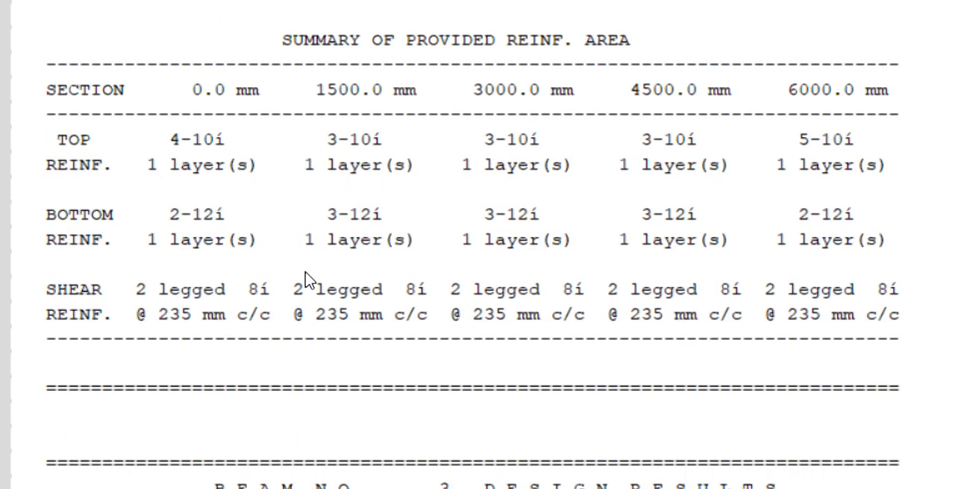